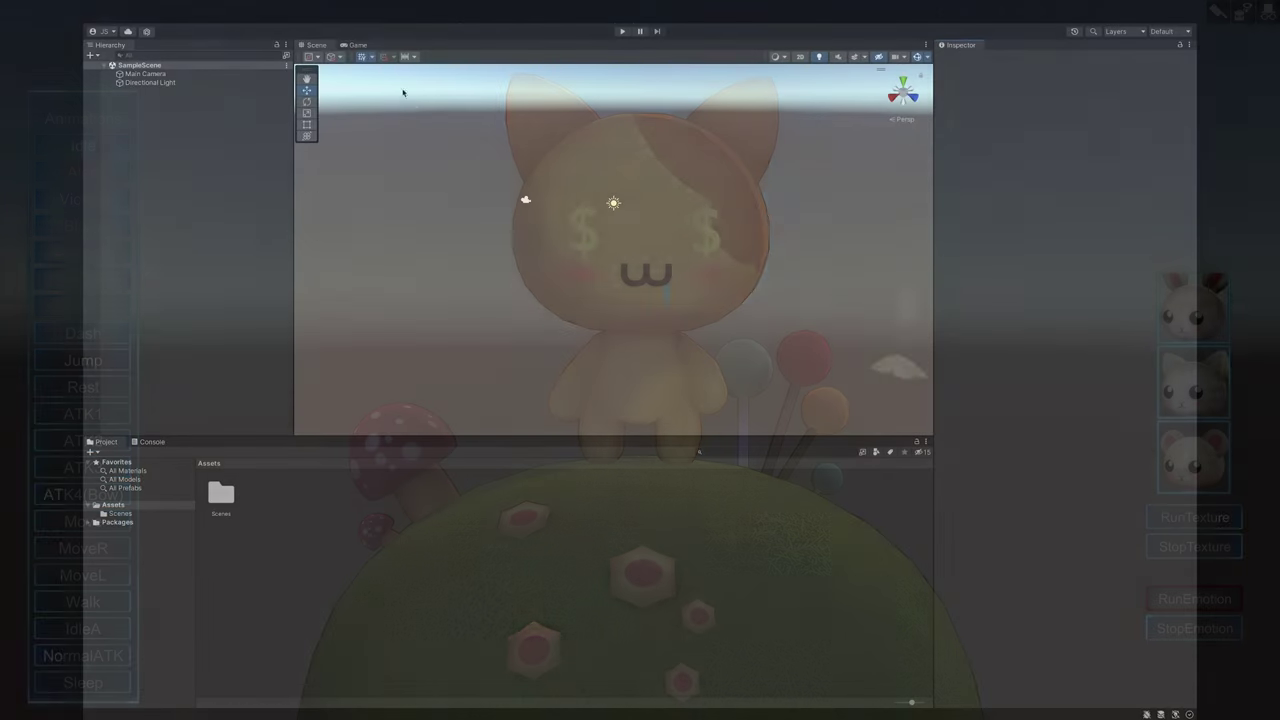
# Install Recorder 3.0.3 from the Unity Registry list in the Package Manager
pyautogui.click(335, 11)
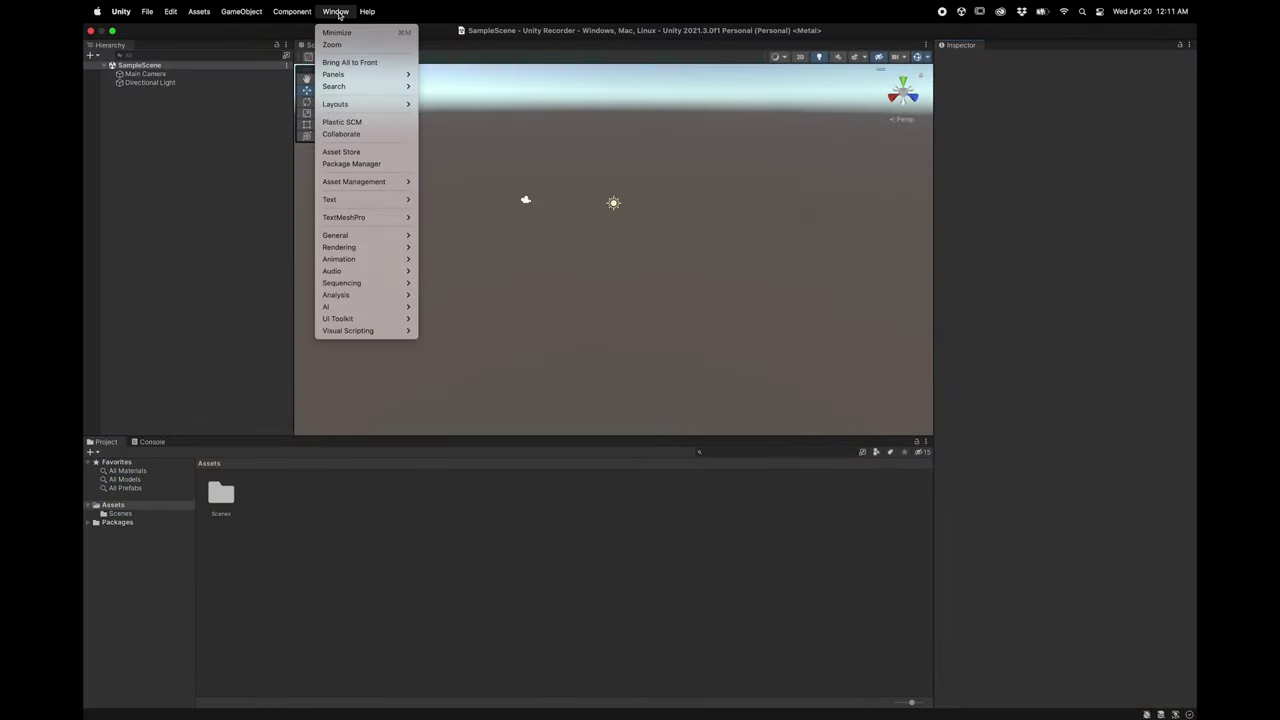
pyautogui.click(373, 165)
pyautogui.moveTo(624, 218); pyautogui.dragTo(557, 177)
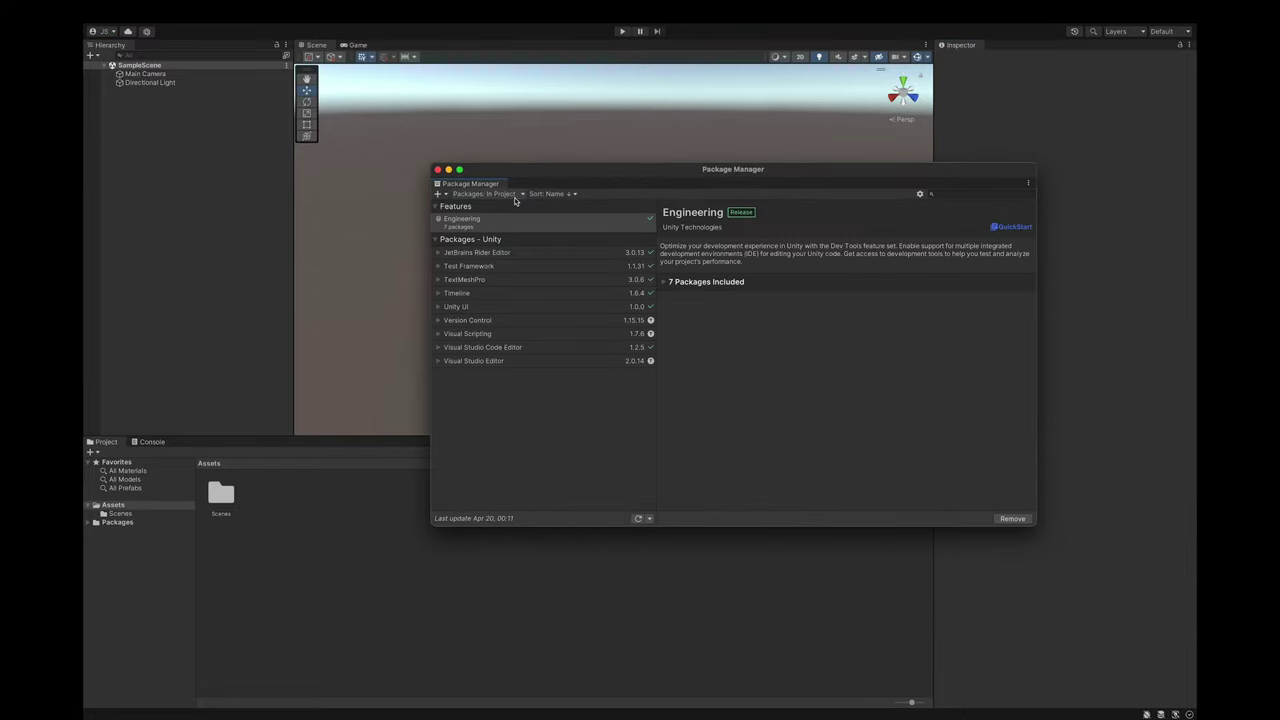
pyautogui.click(514, 195)
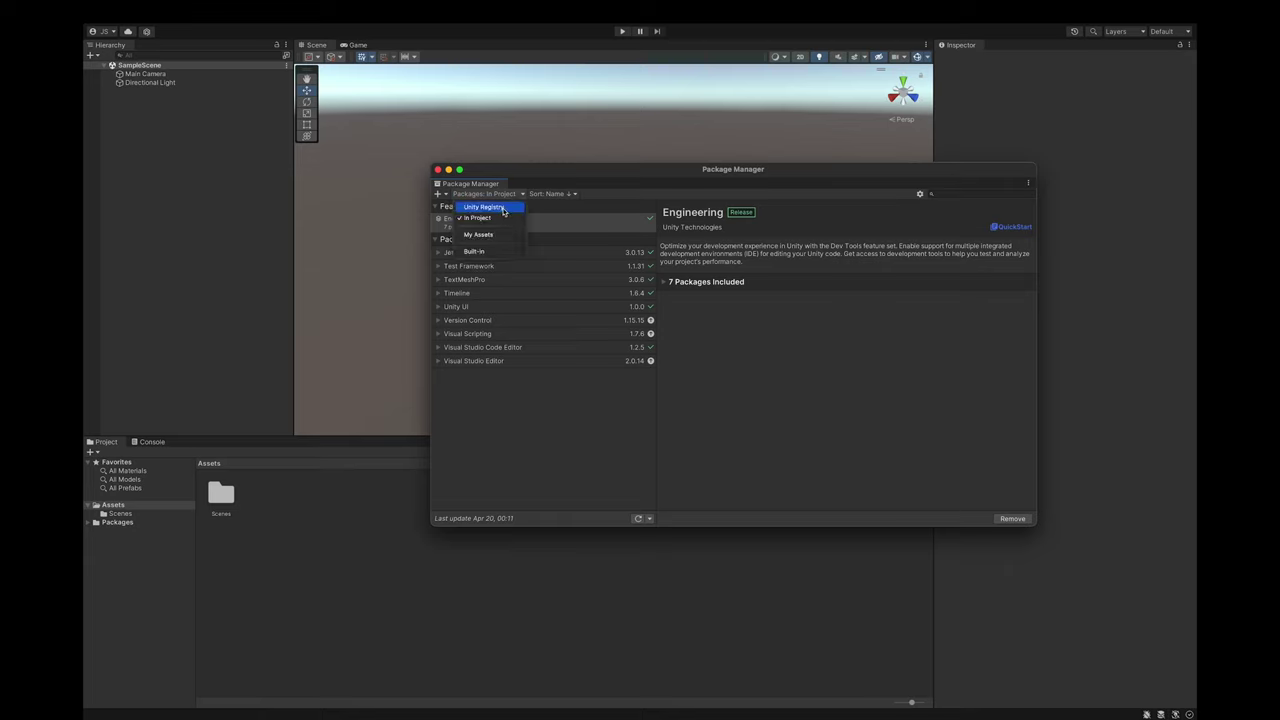
pyautogui.click(512, 207)
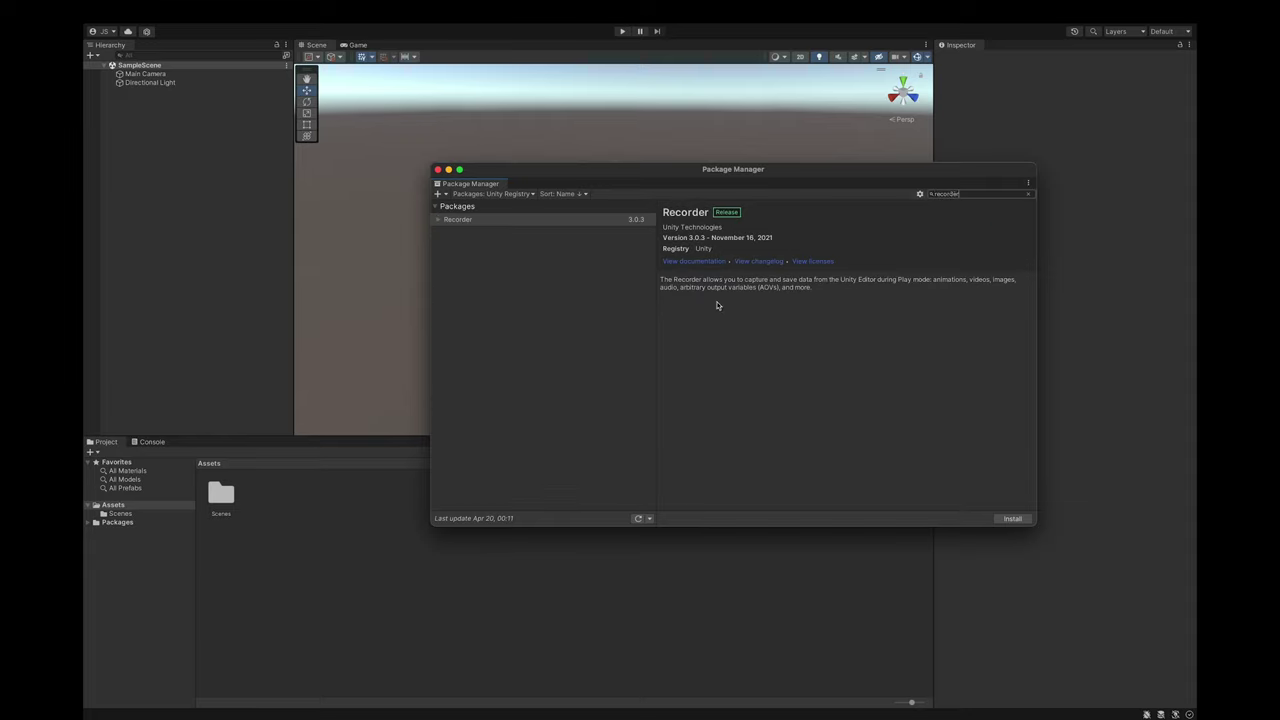
pyautogui.click(1012, 518)
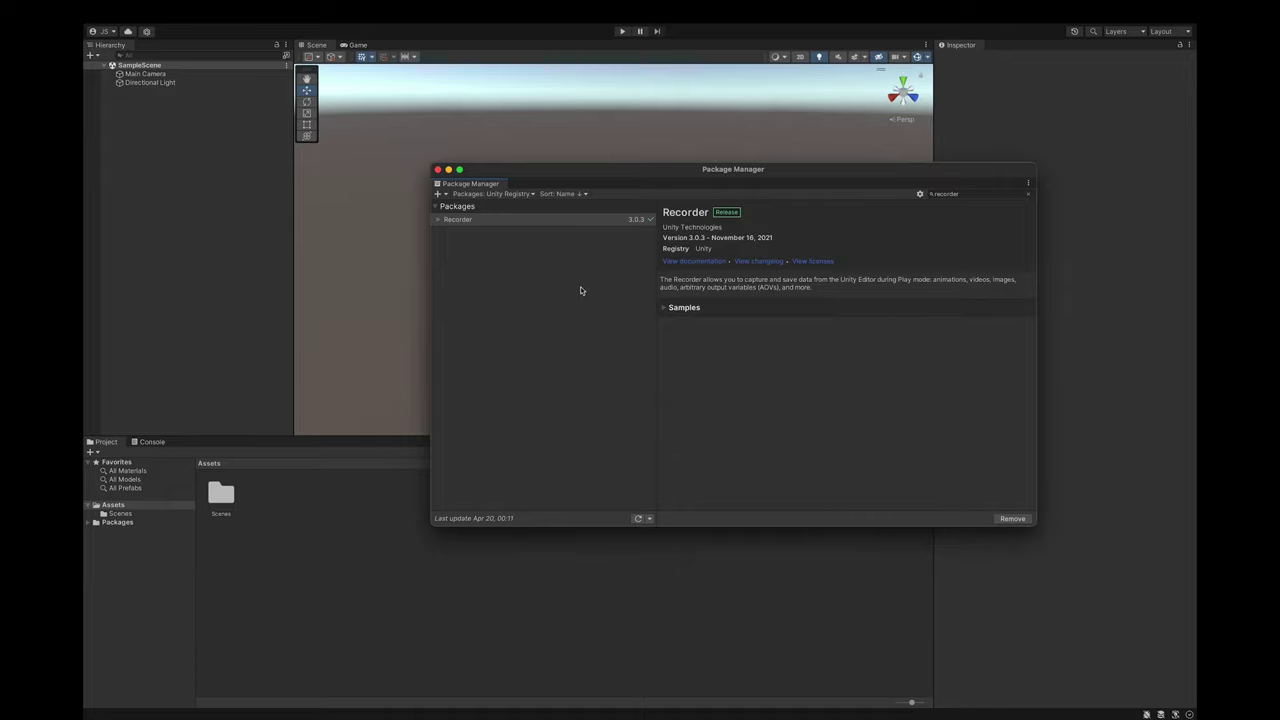
# Close the Package Manager and dock a new Recorder window as a tab beside the Inspector
pyautogui.click(437, 170)
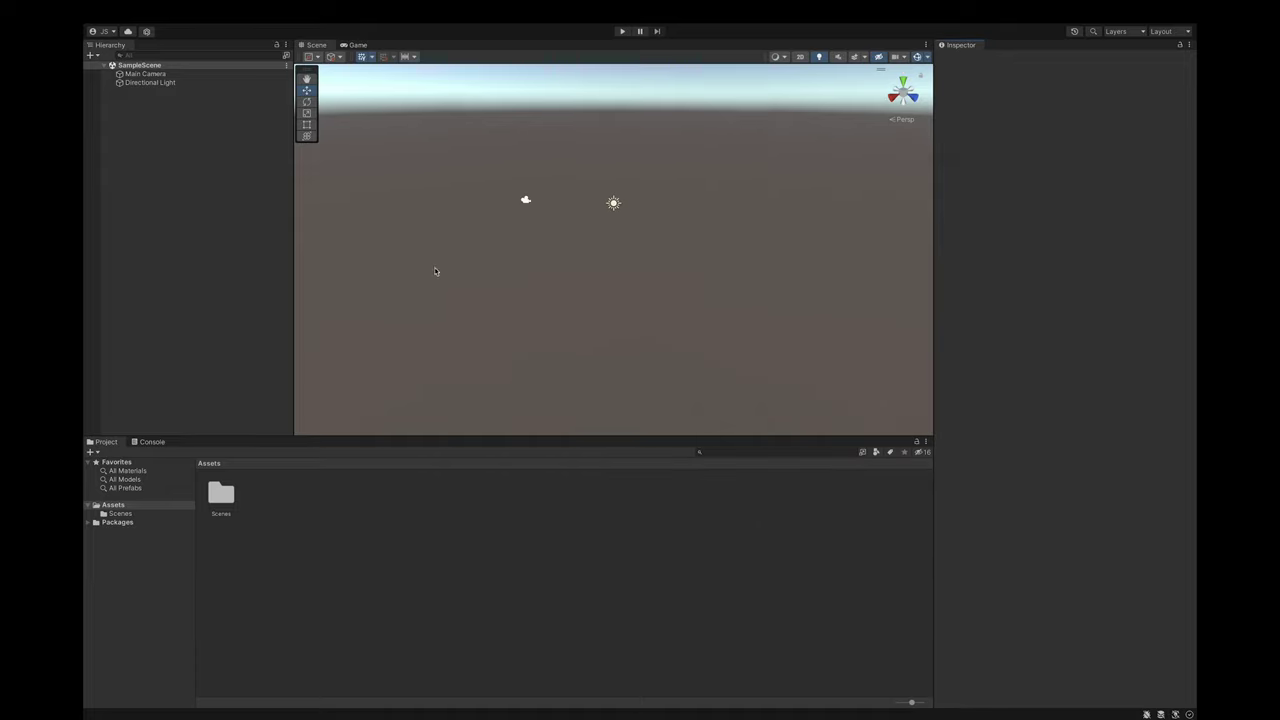
pyautogui.moveTo(257, 4)
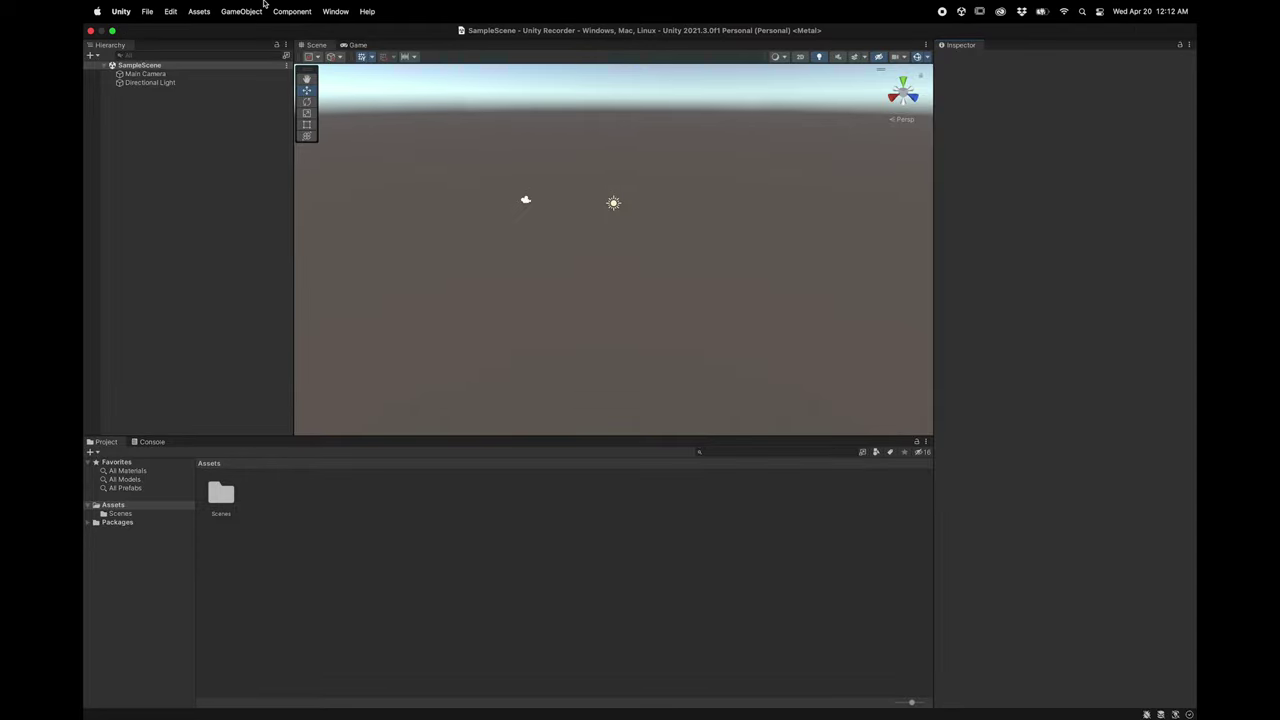
pyautogui.click(335, 10)
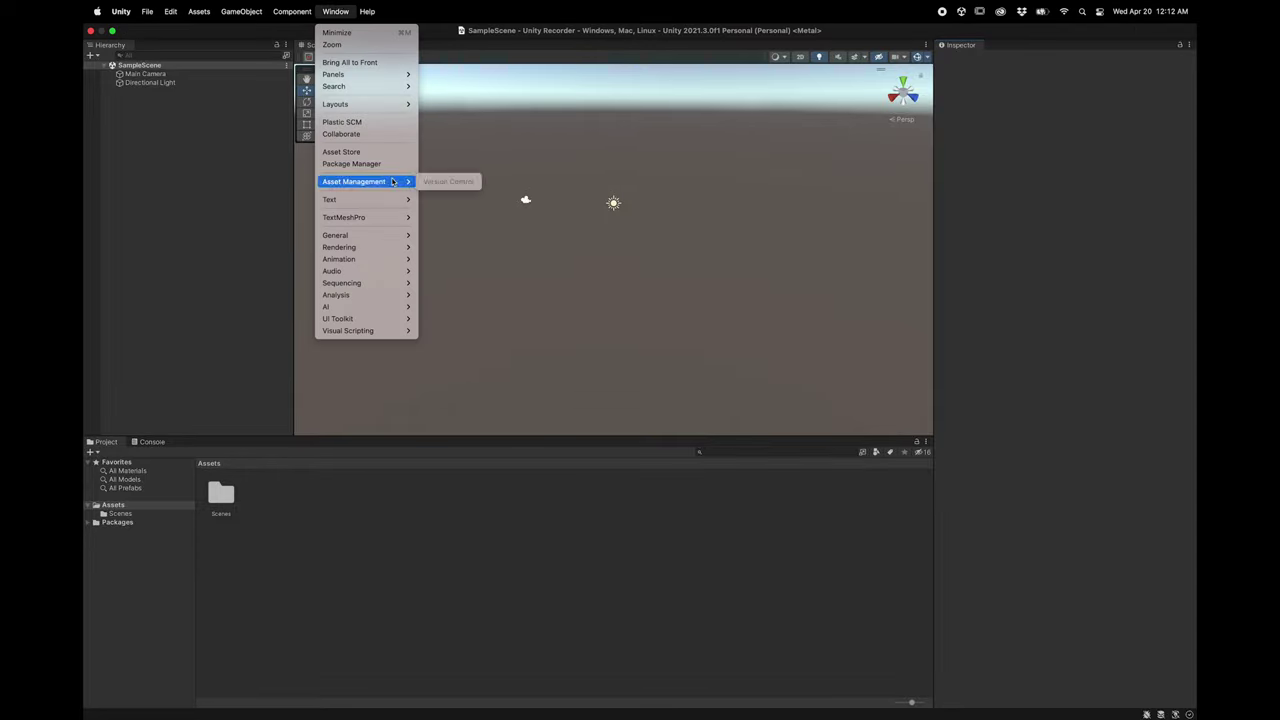
pyautogui.moveTo(392, 241)
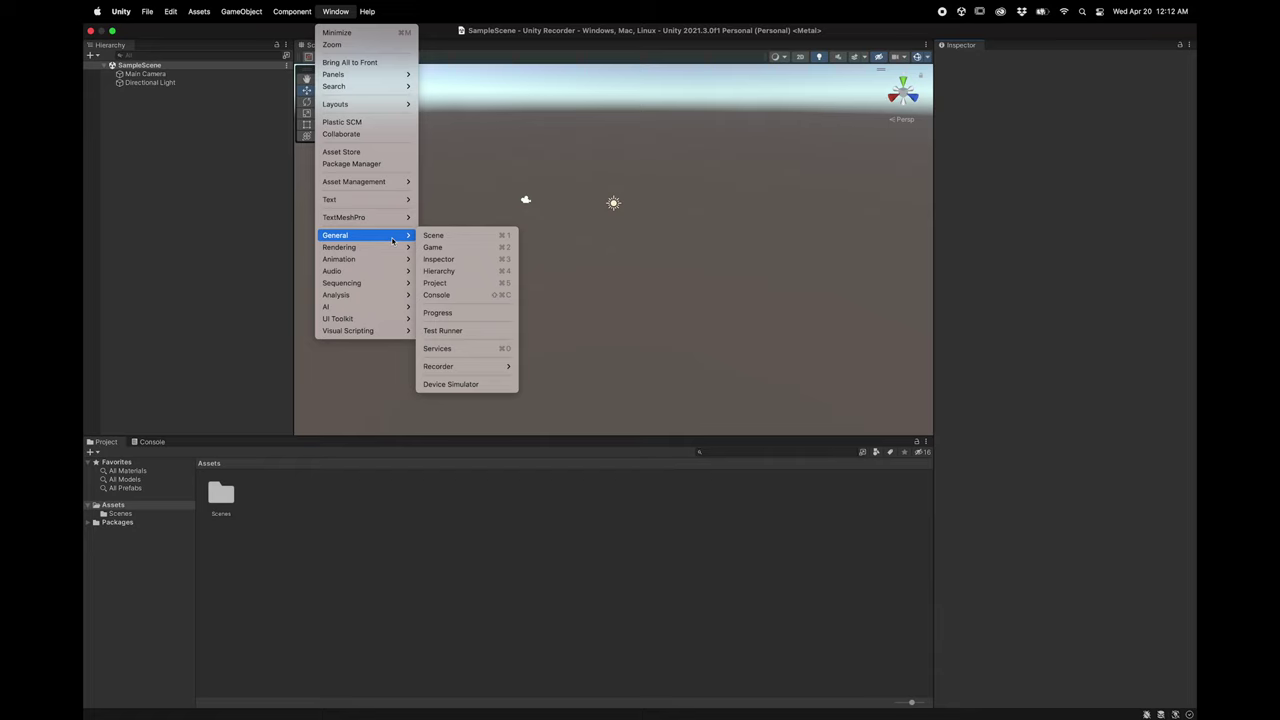
pyautogui.moveTo(510, 368)
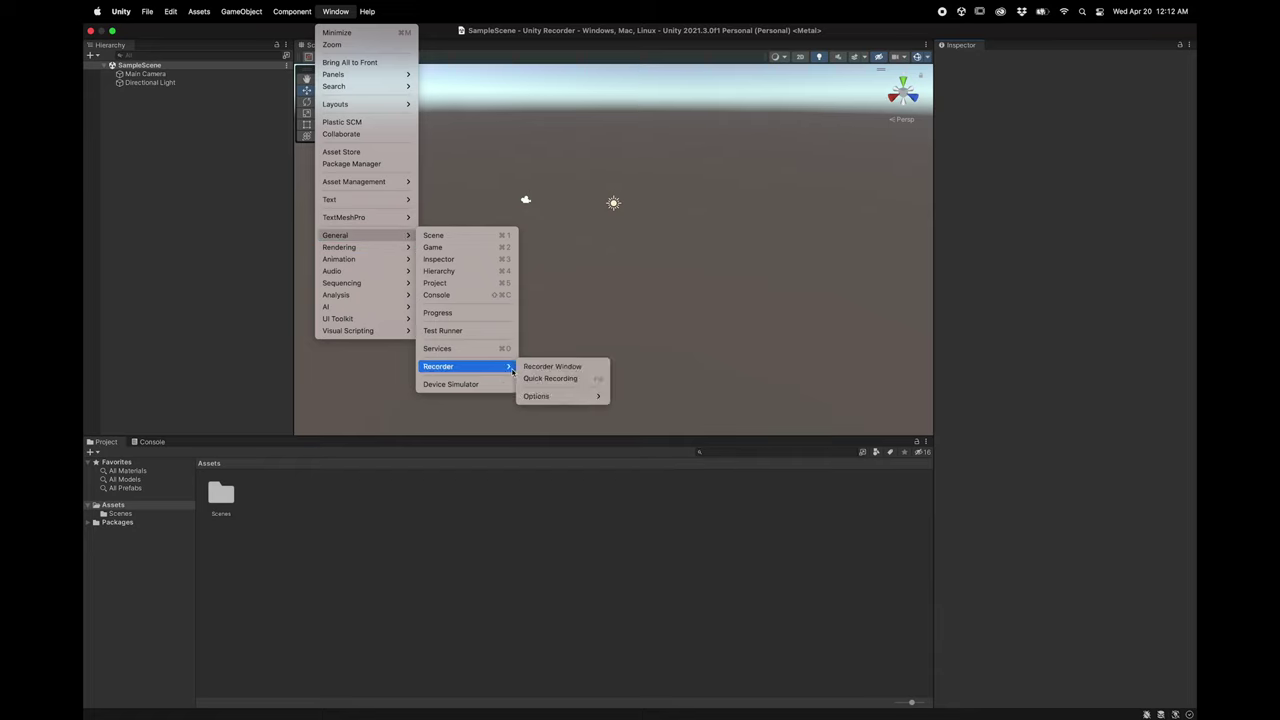
pyautogui.click(602, 367)
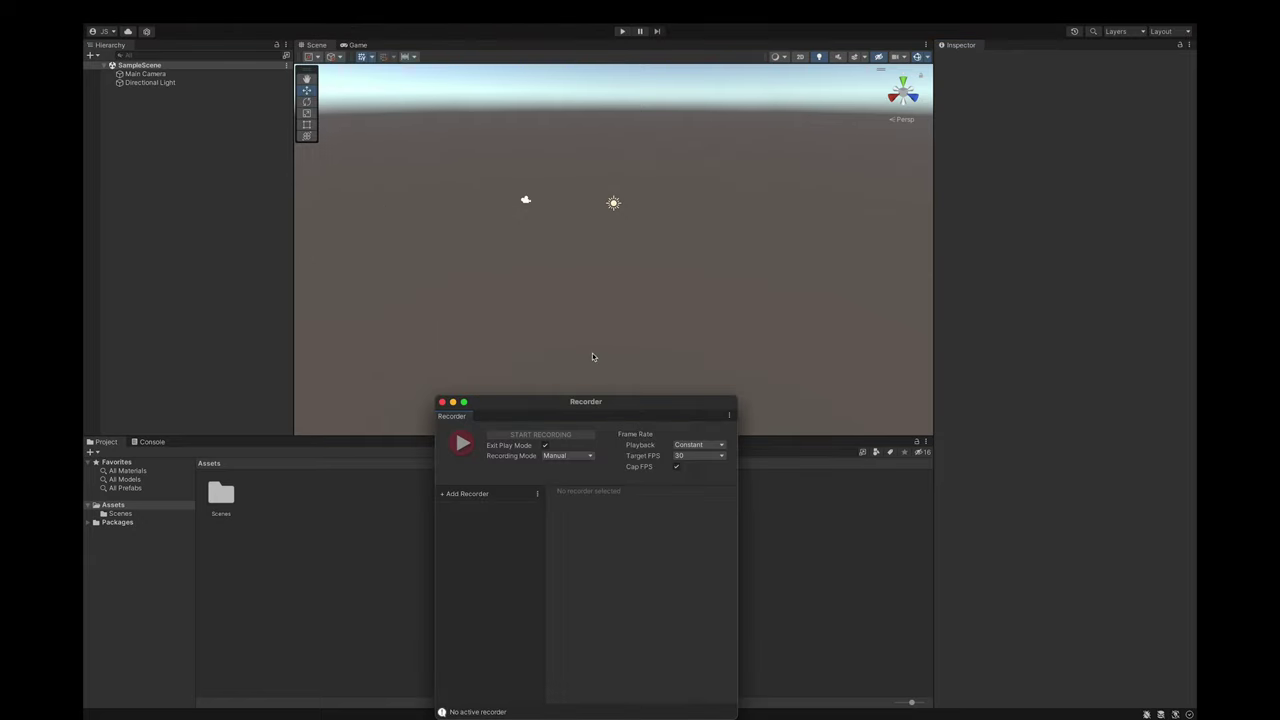
pyautogui.moveTo(594, 400); pyautogui.dragTo(603, 247)
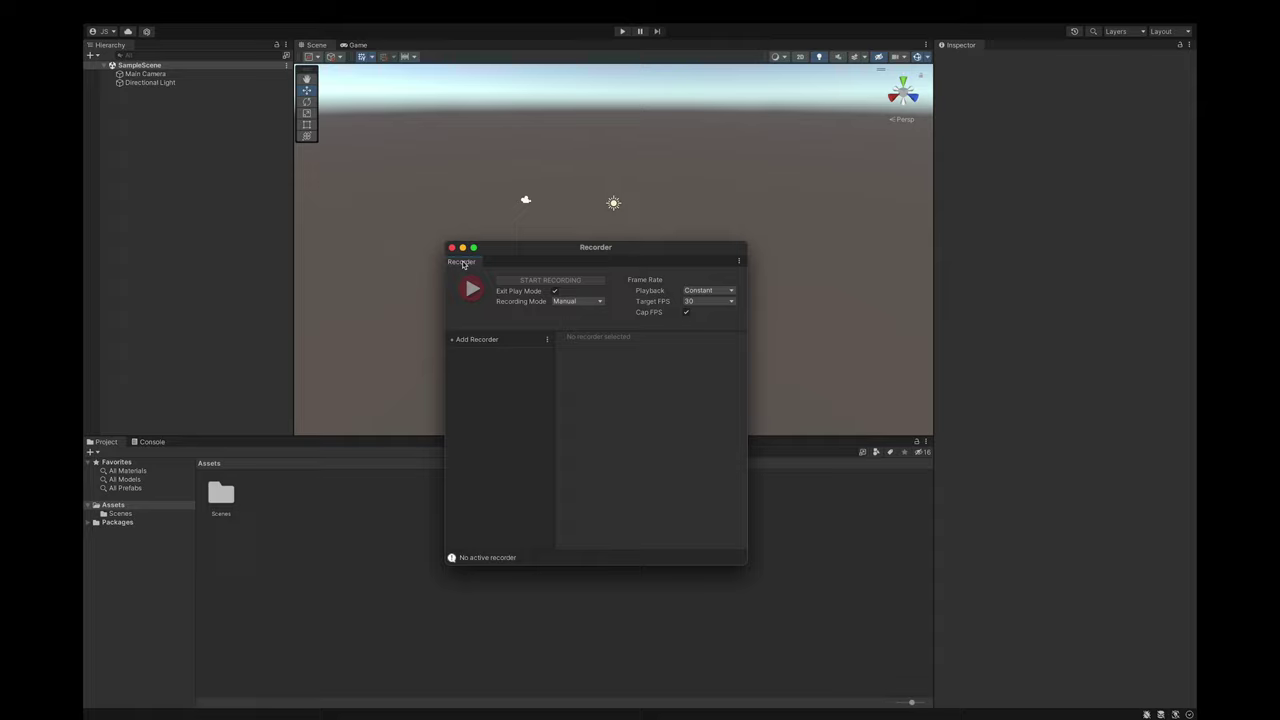
pyautogui.moveTo(463, 263); pyautogui.dragTo(1003, 46)
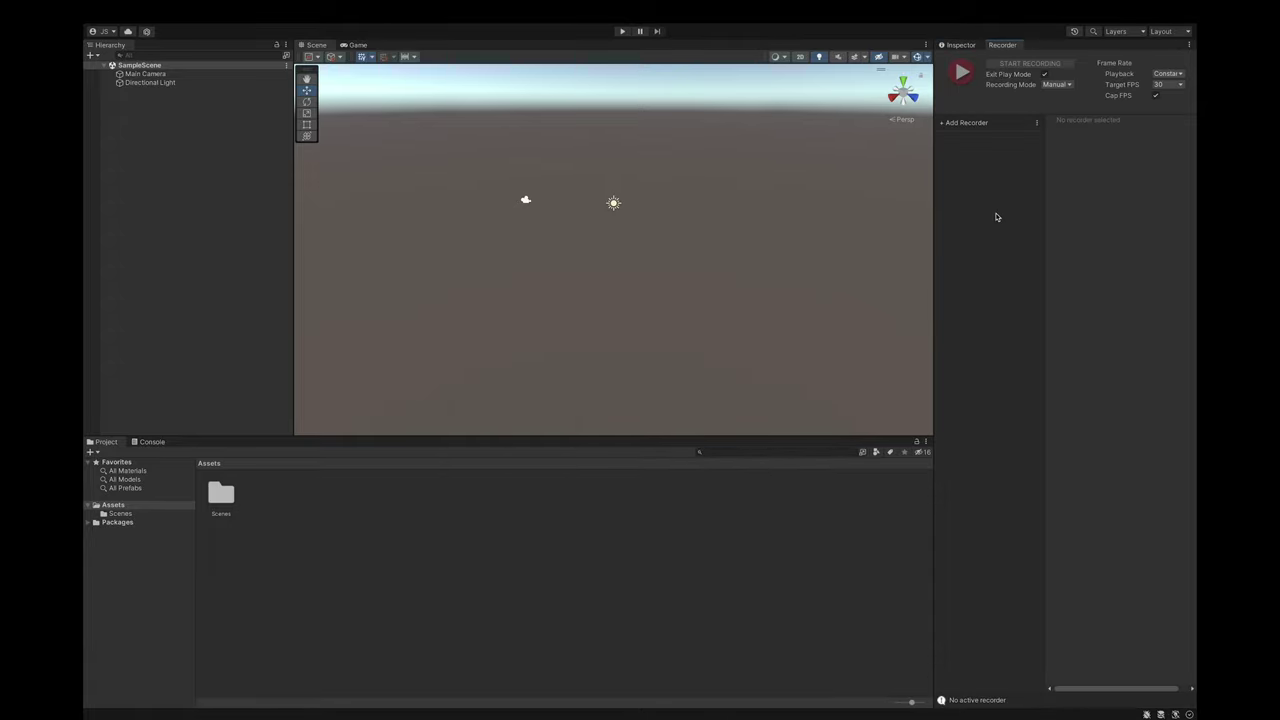
# Add a Movie recorder with Game View as its capture source
pyautogui.click(1002, 124)
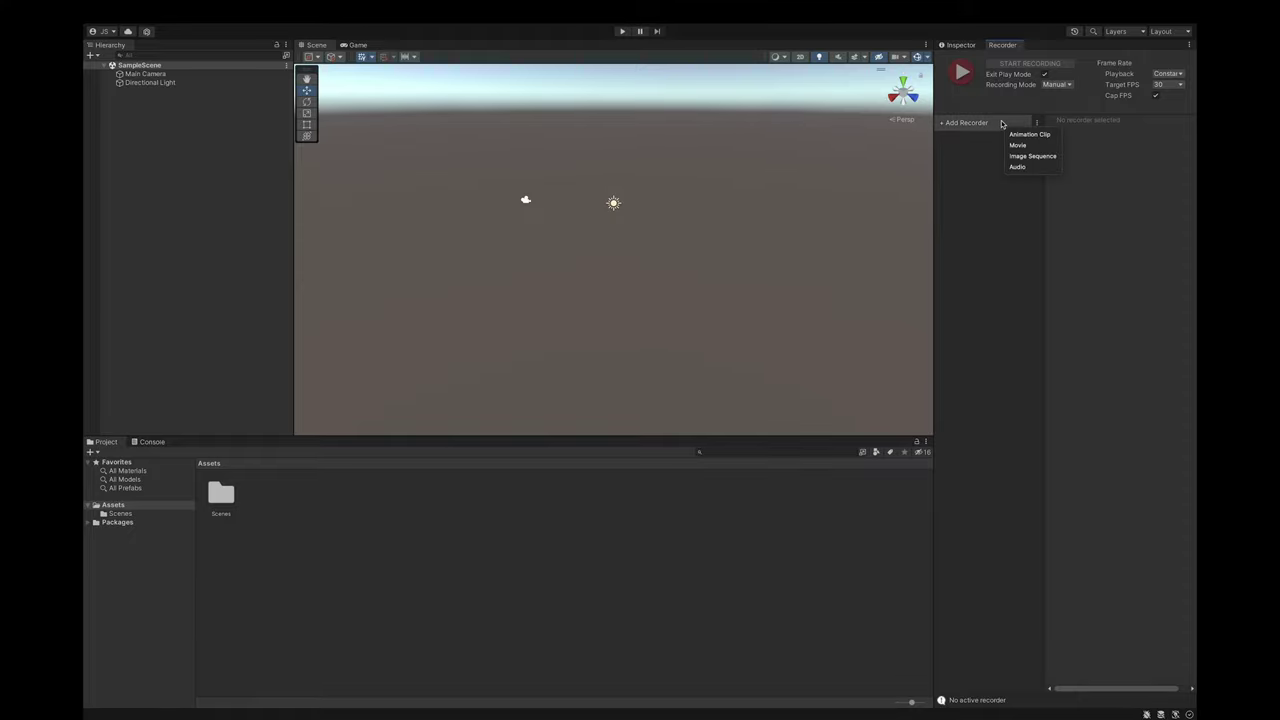
pyautogui.click(1049, 146)
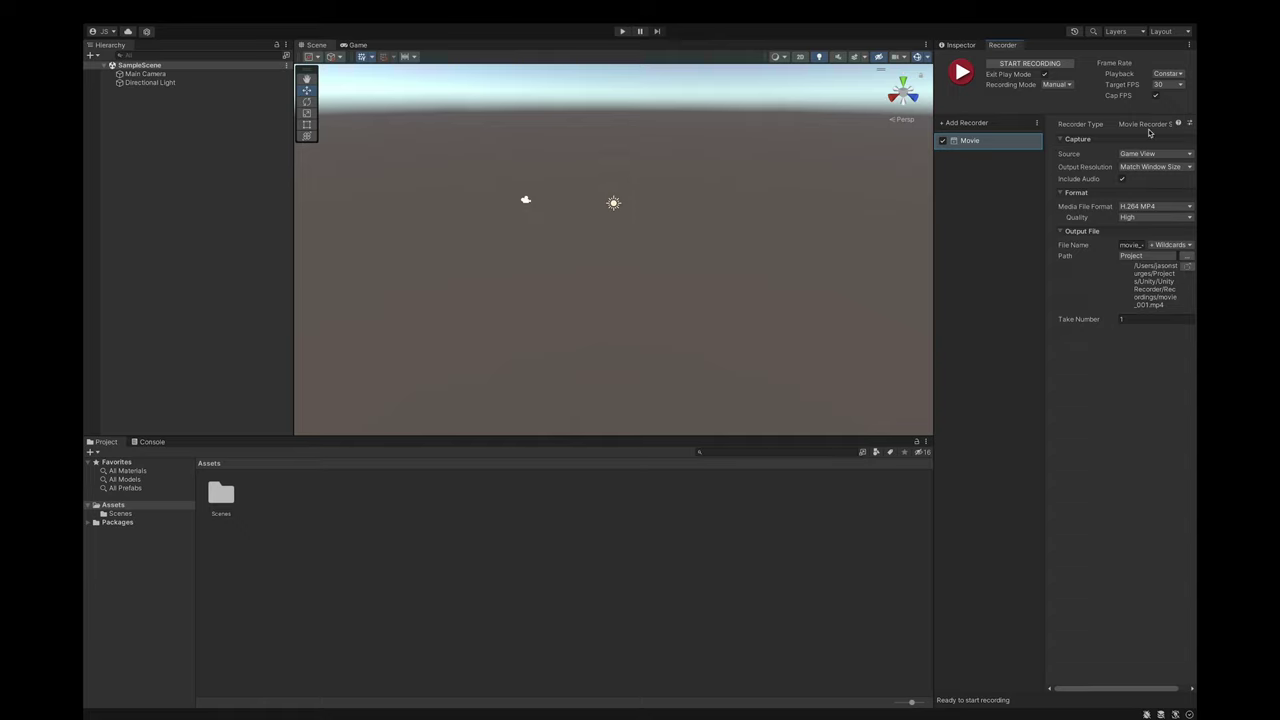
pyautogui.click(1176, 155)
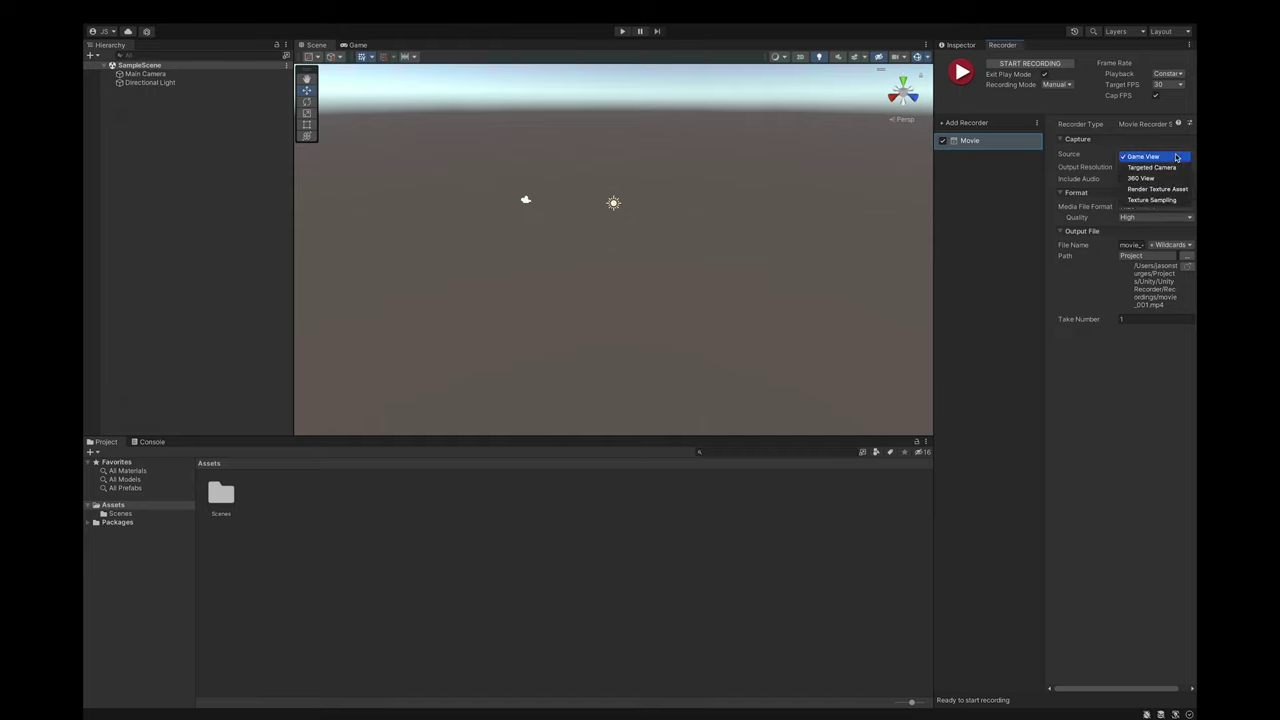
pyautogui.click(1176, 157)
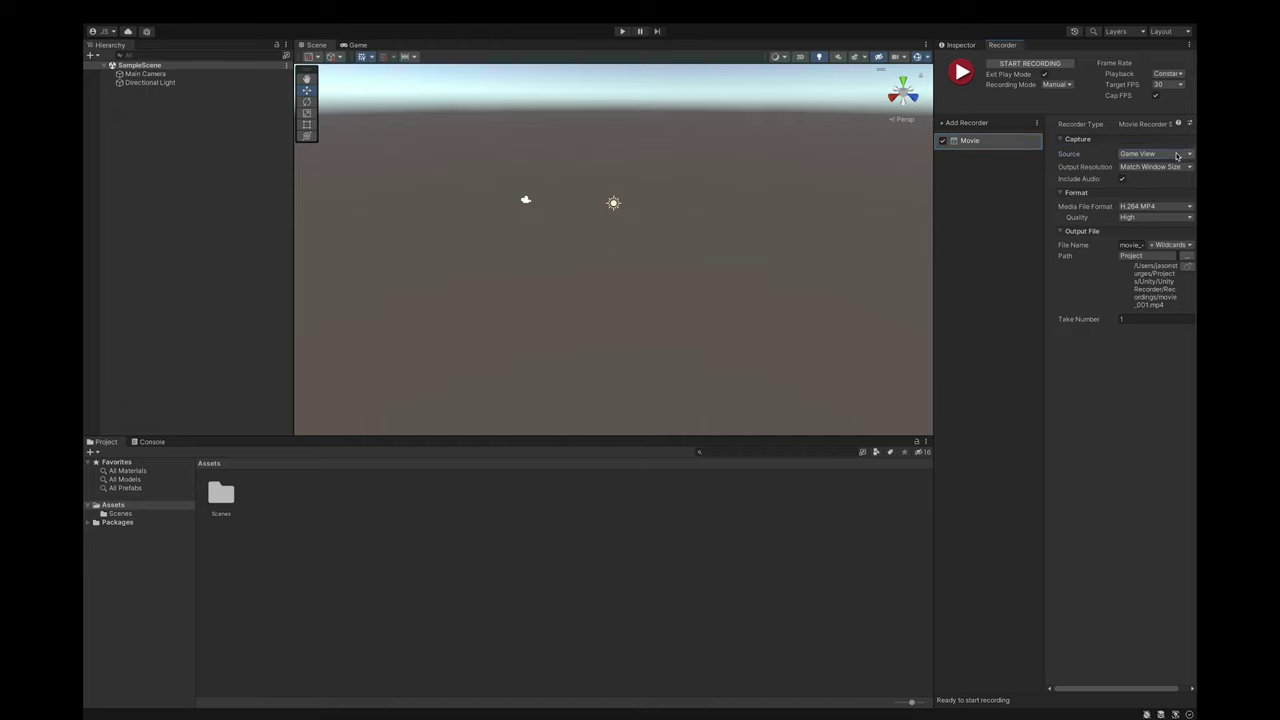
# Set the output to 4K - 2160p, H.264 MP4 format at High quality
pyautogui.click(1170, 168)
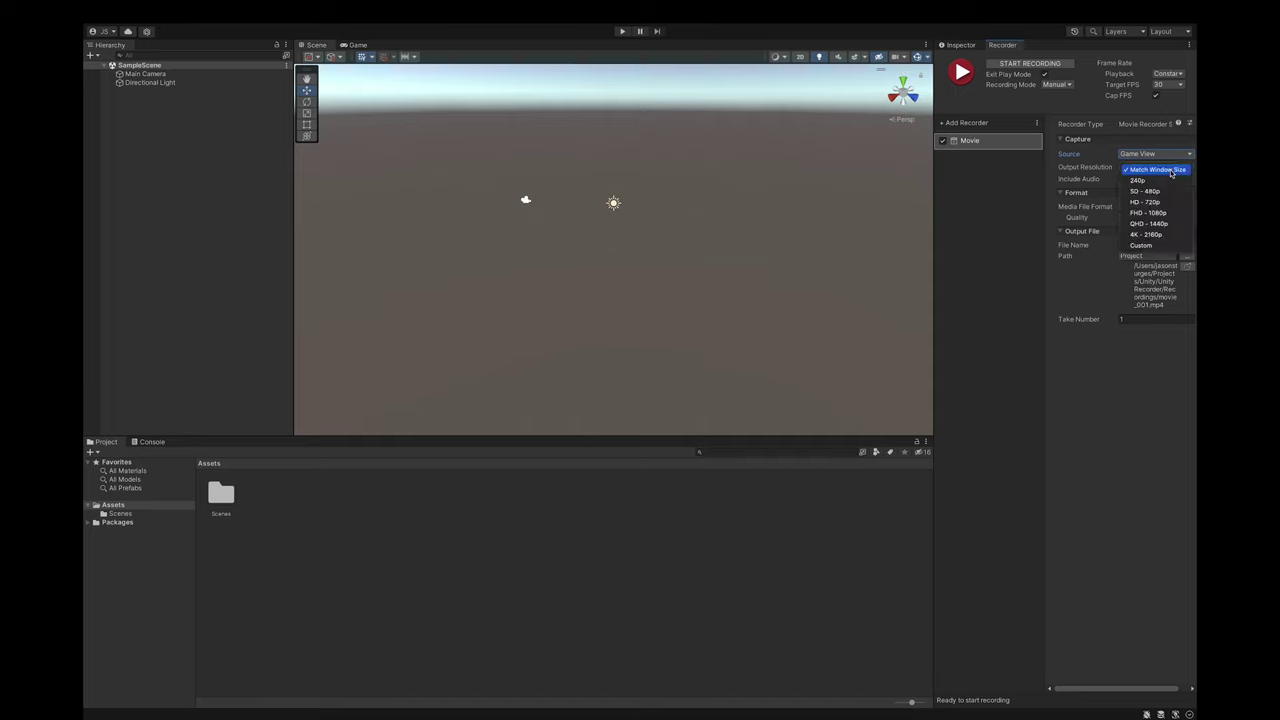
pyautogui.click(1170, 234)
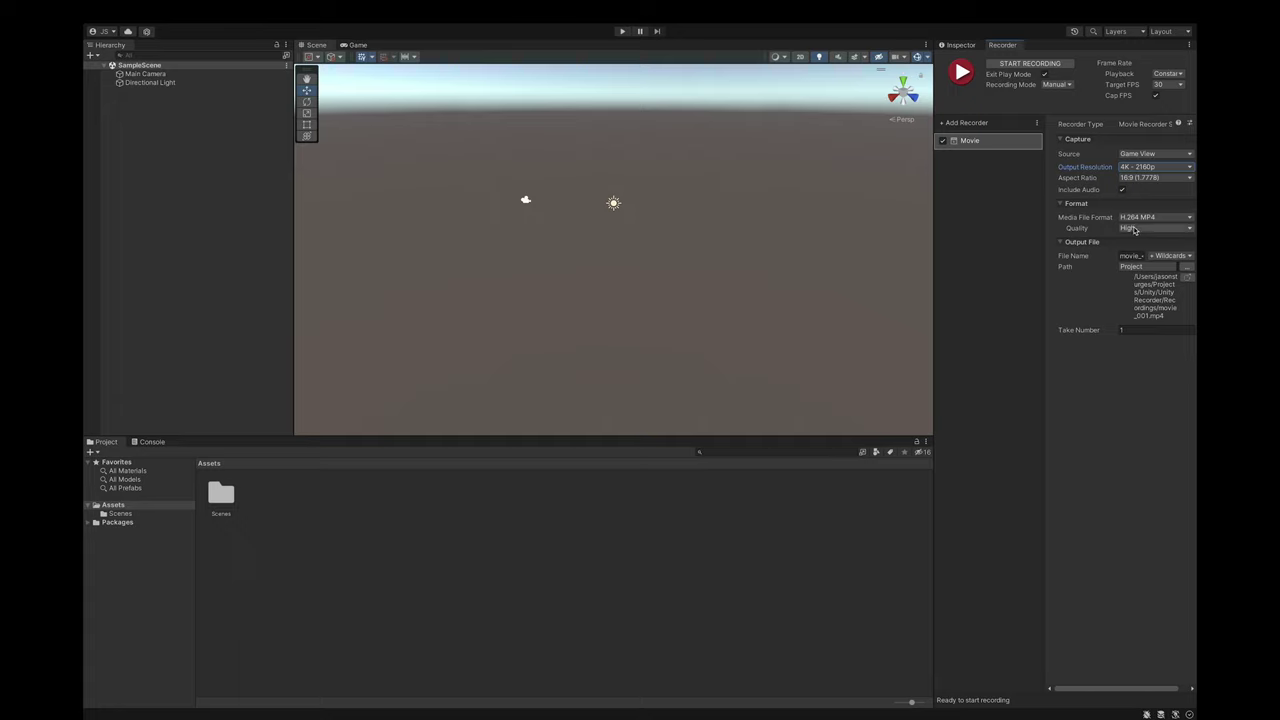
pyautogui.click(1183, 218)
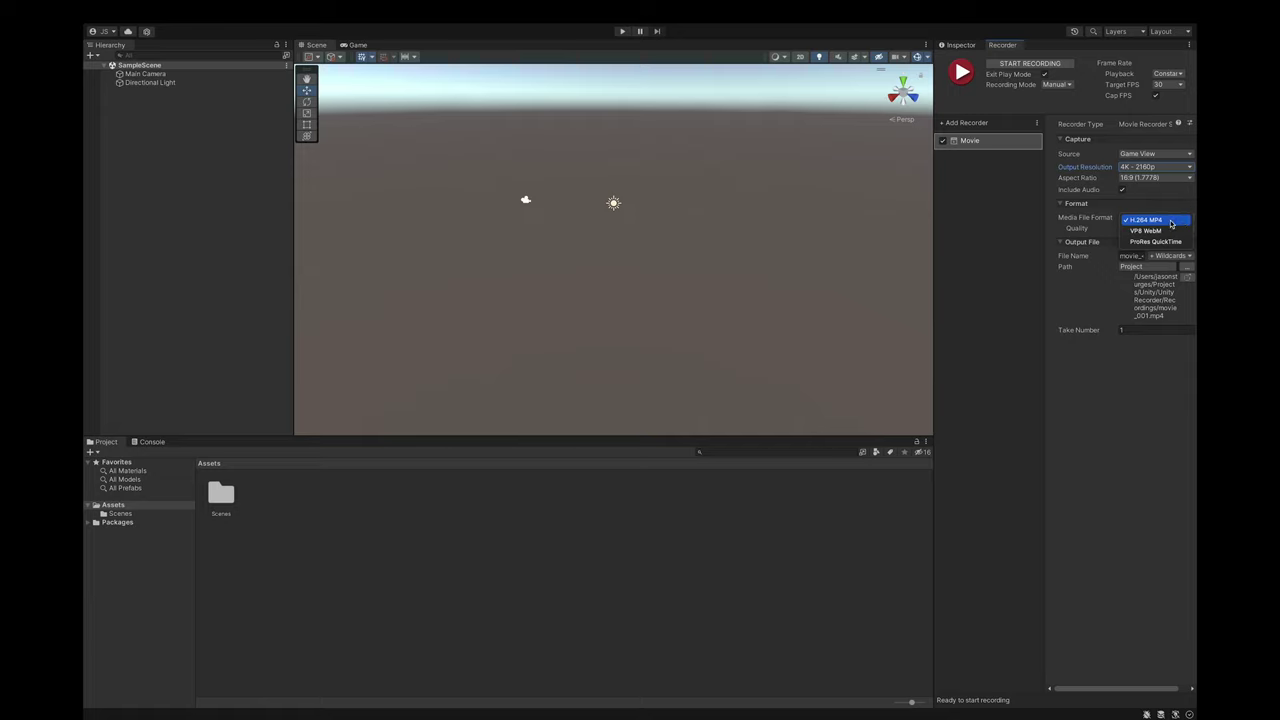
pyautogui.click(1171, 220)
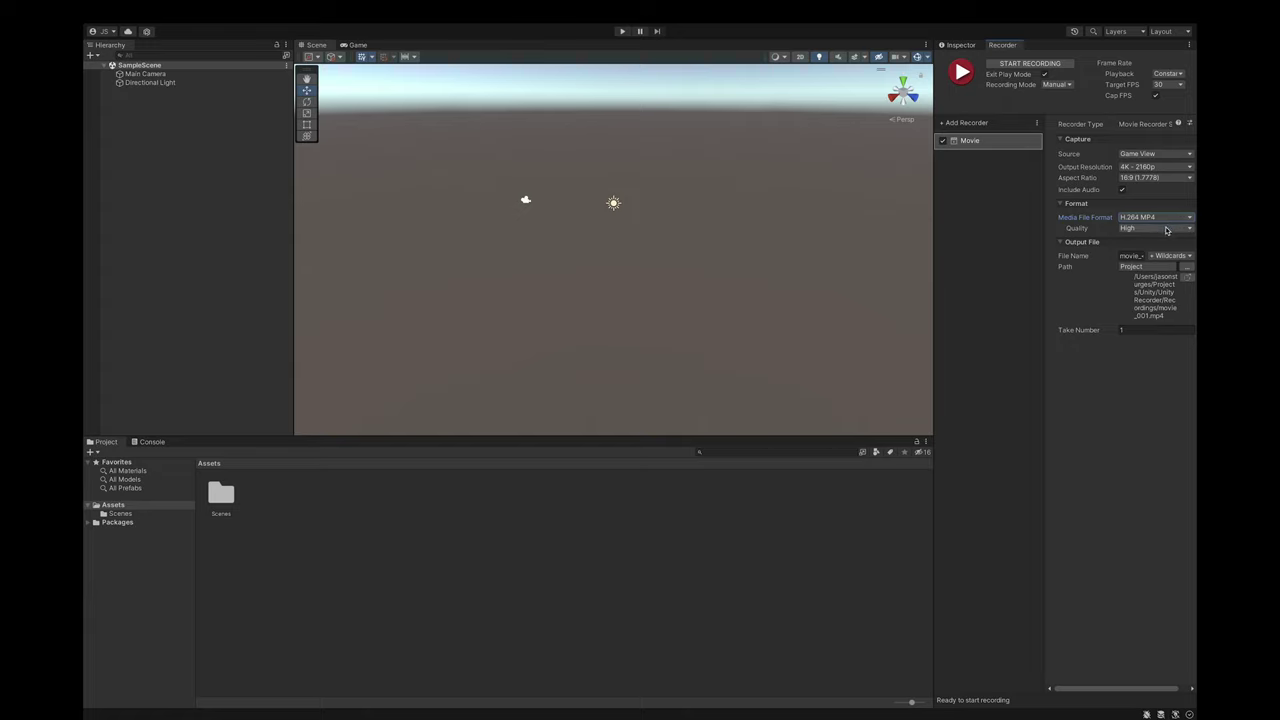
pyautogui.click(1165, 230)
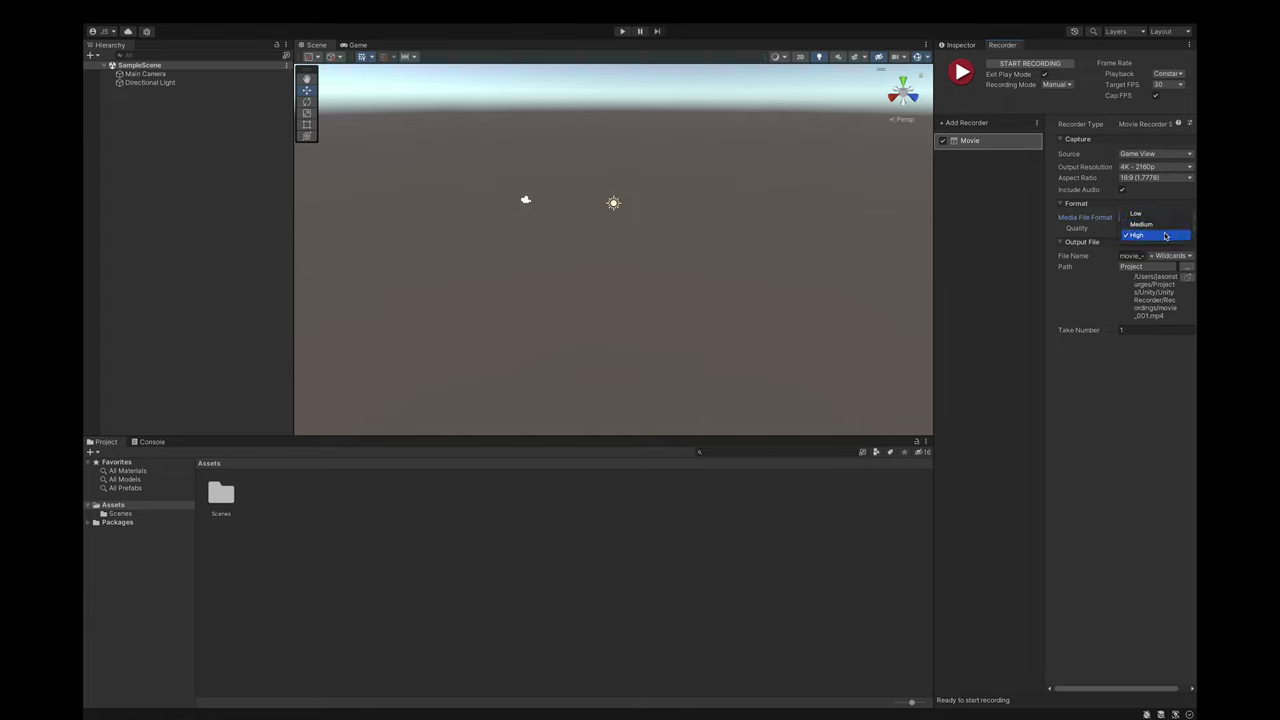
pyautogui.click(1165, 236)
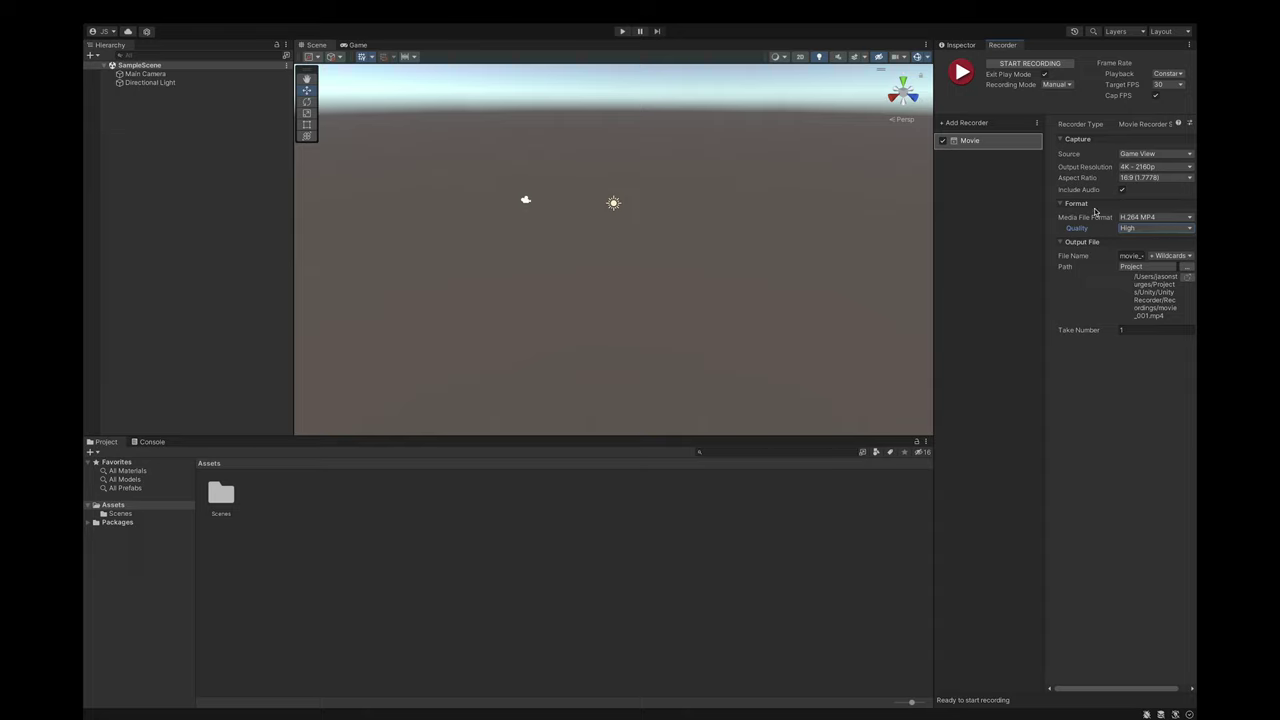
# Keep Constant playback and set the Target FPS to 60
pyautogui.click(1182, 74)
pyautogui.click(1184, 77)
pyautogui.click(1184, 86)
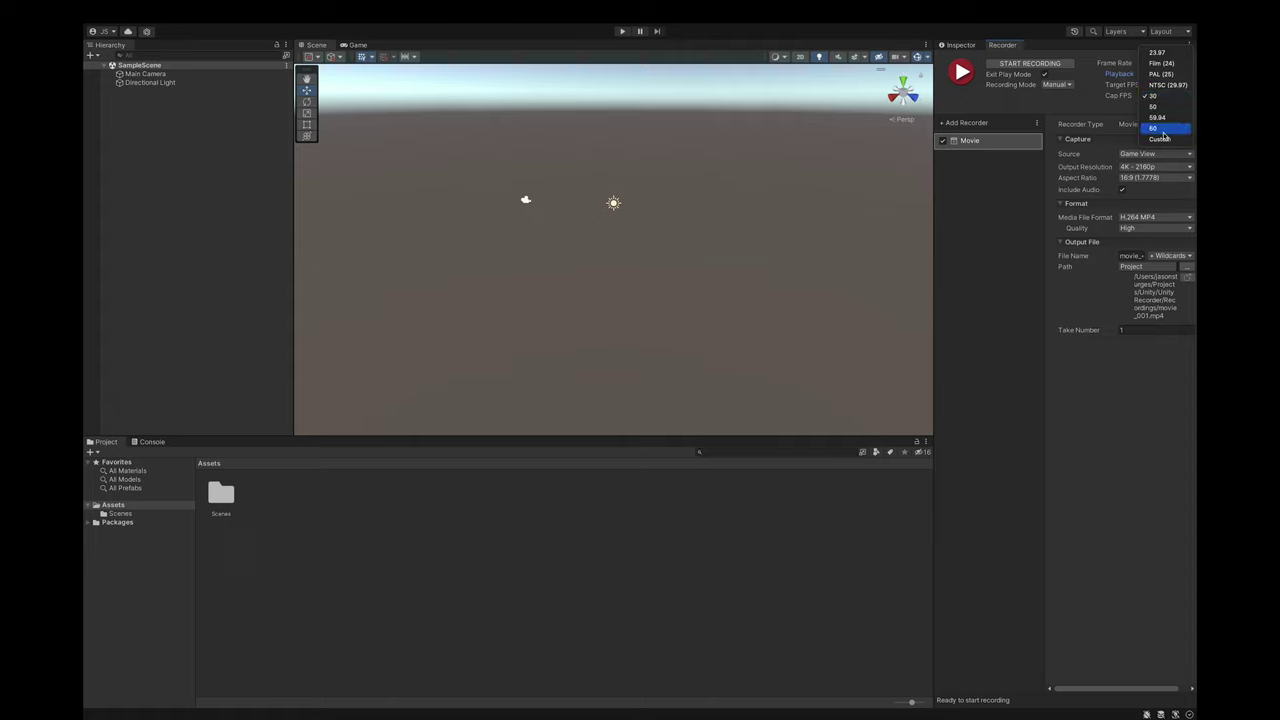
pyautogui.click(1178, 130)
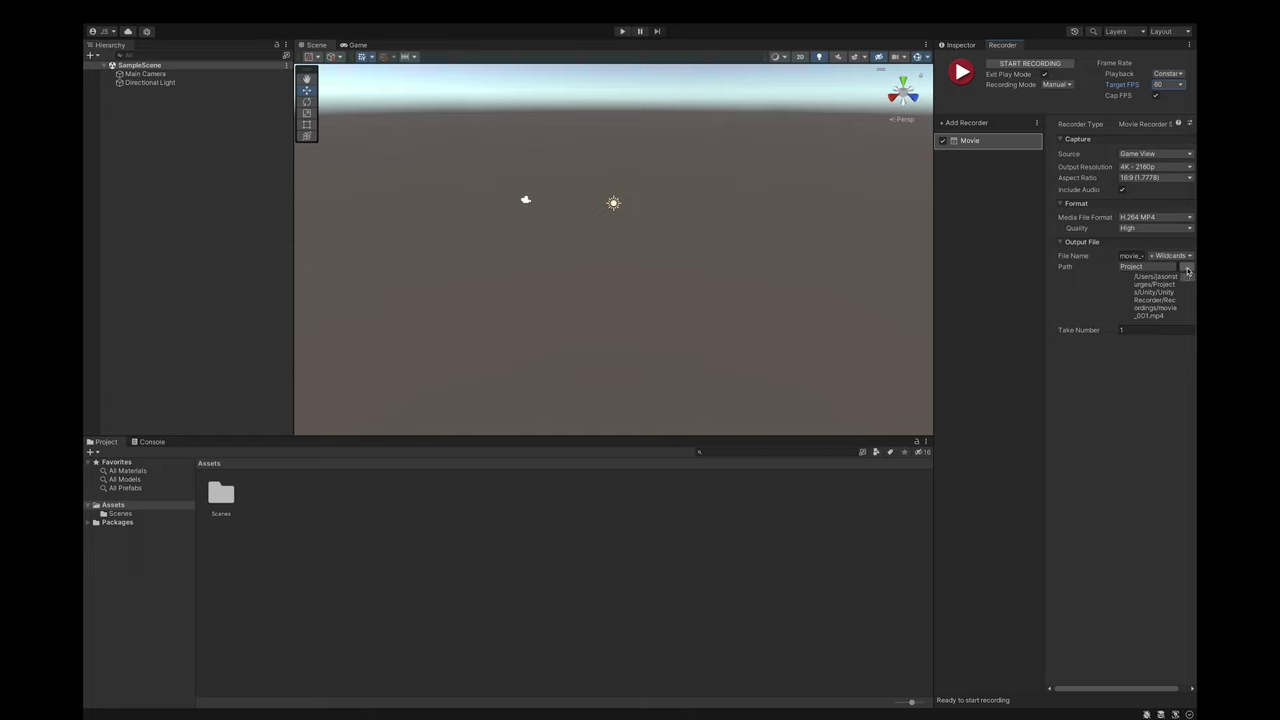
# Save recordings to the absolute Movies/Unity Recorder folder and set the take number to 13
pyautogui.click(1187, 267)
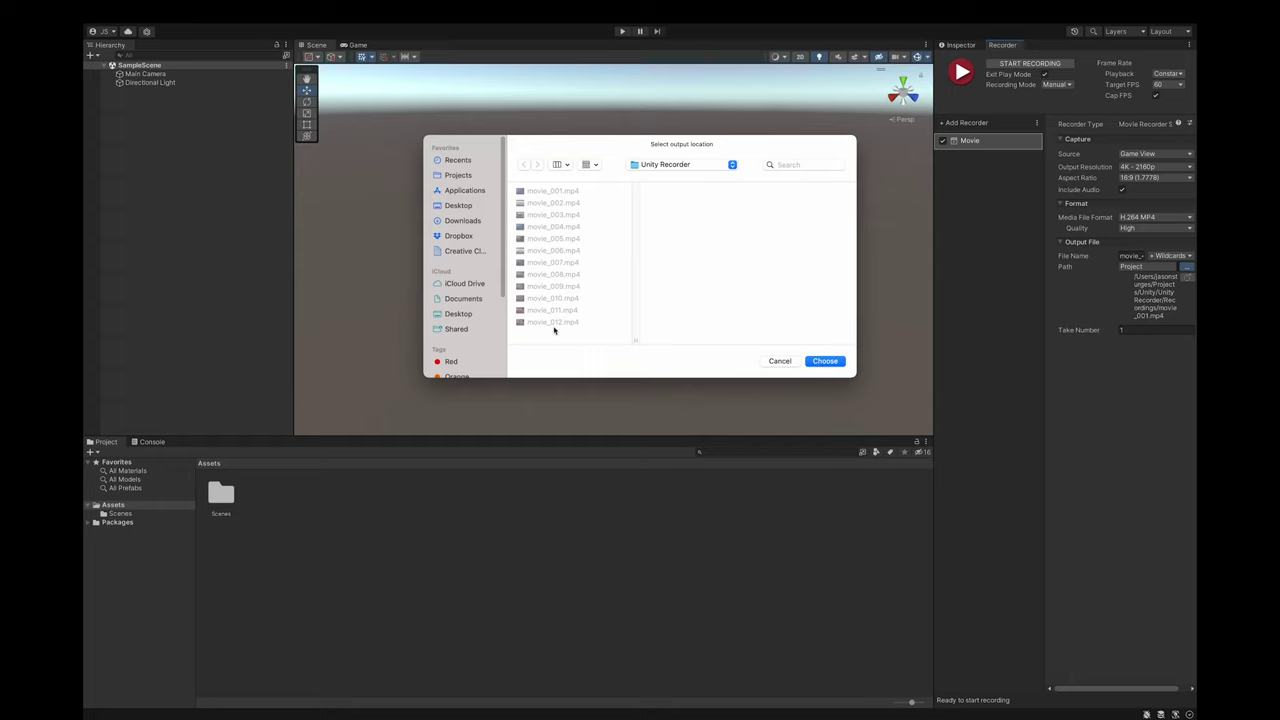
pyautogui.click(822, 362)
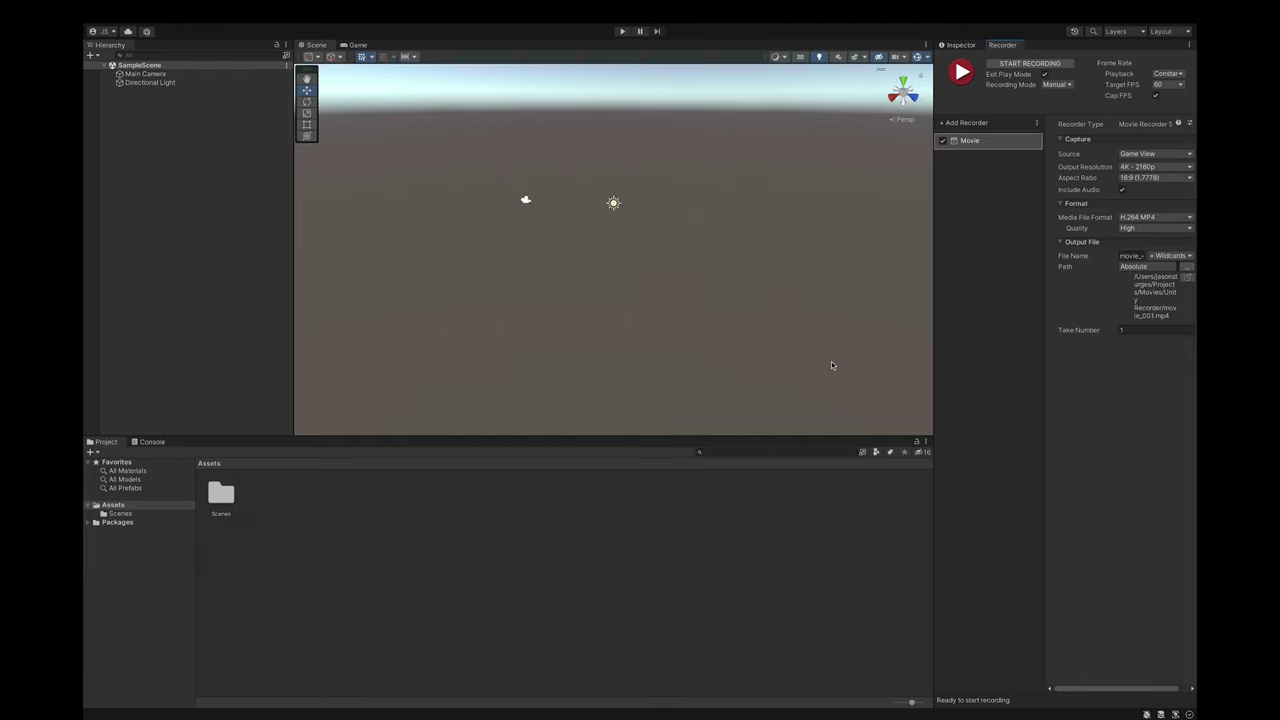
pyautogui.click(1150, 332)
# Open the Demo2 scene and review Main Camera animation2's components before returning to the Recorder
pyautogui.click(344, 493)
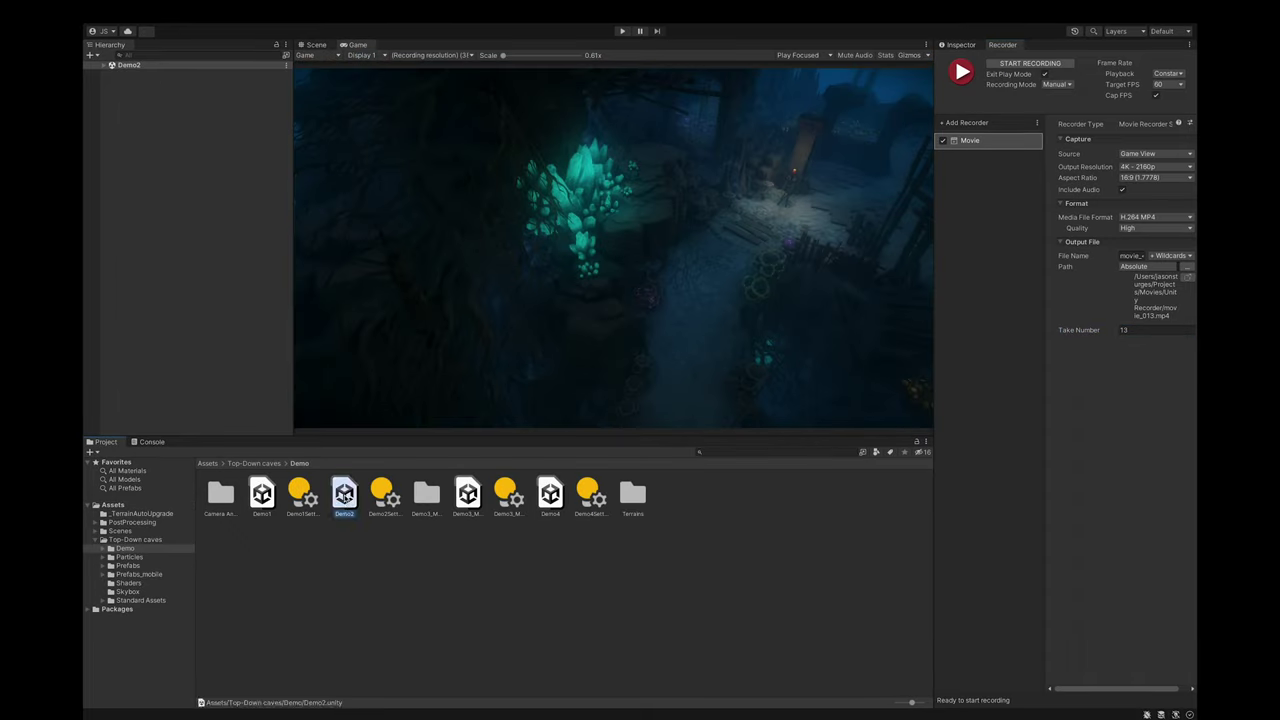
pyautogui.doubleClick(344, 493)
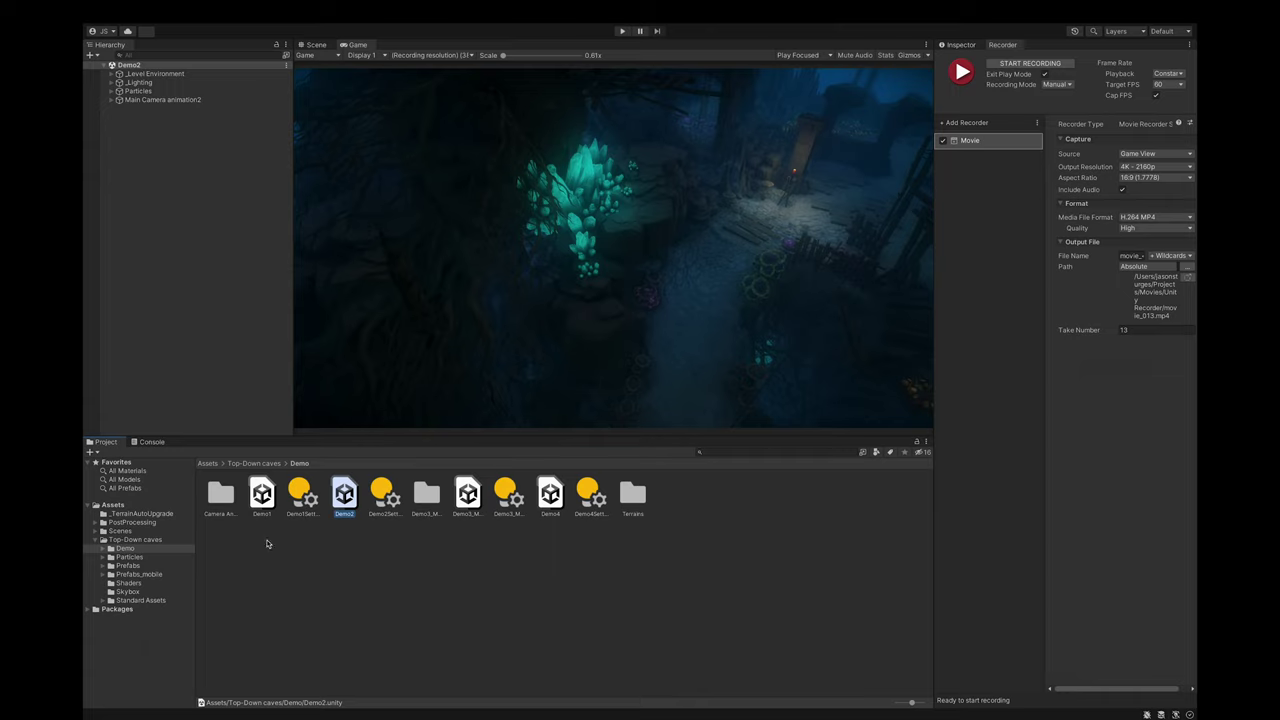
pyautogui.click(958, 45)
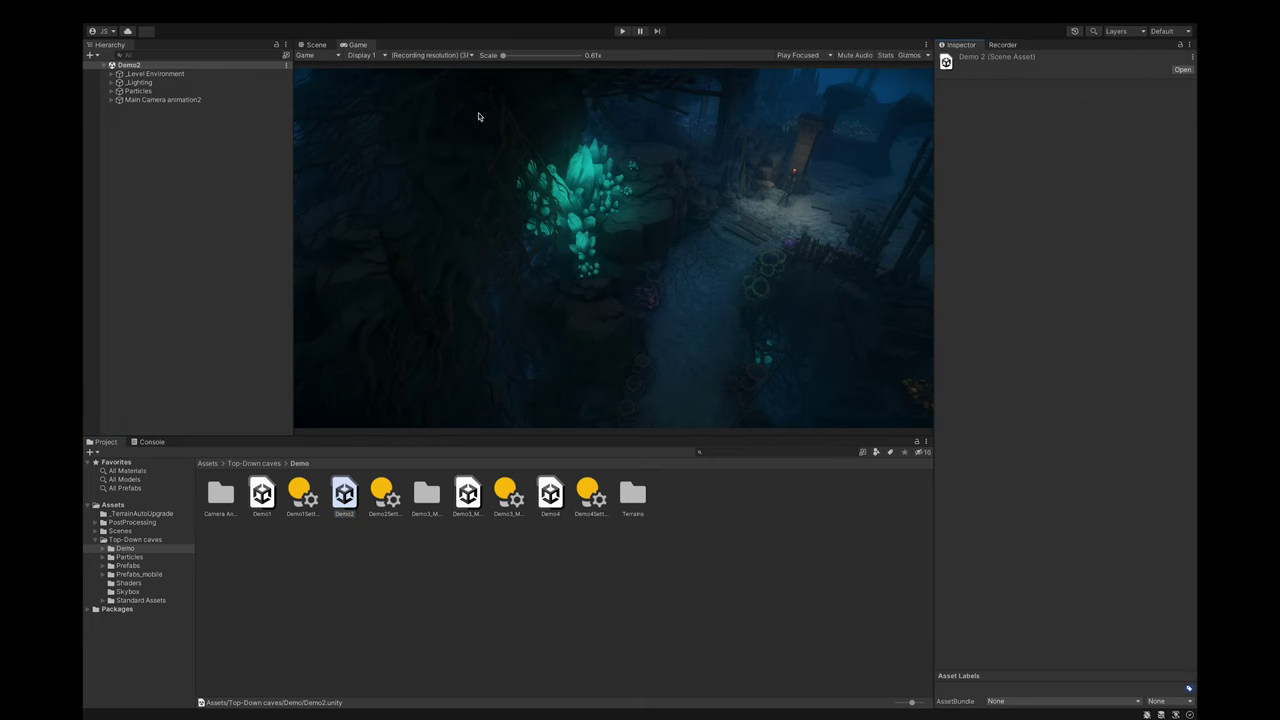
pyautogui.click(188, 100)
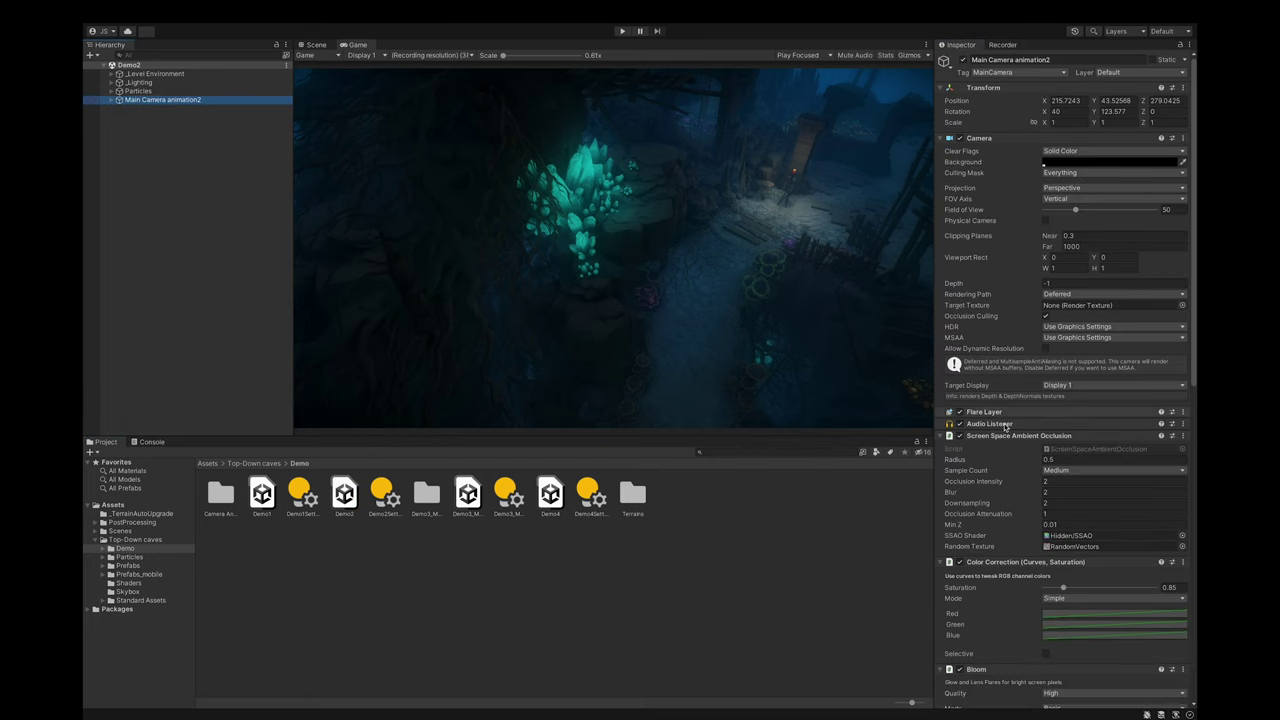
pyautogui.scroll(-10, 1010, 640)
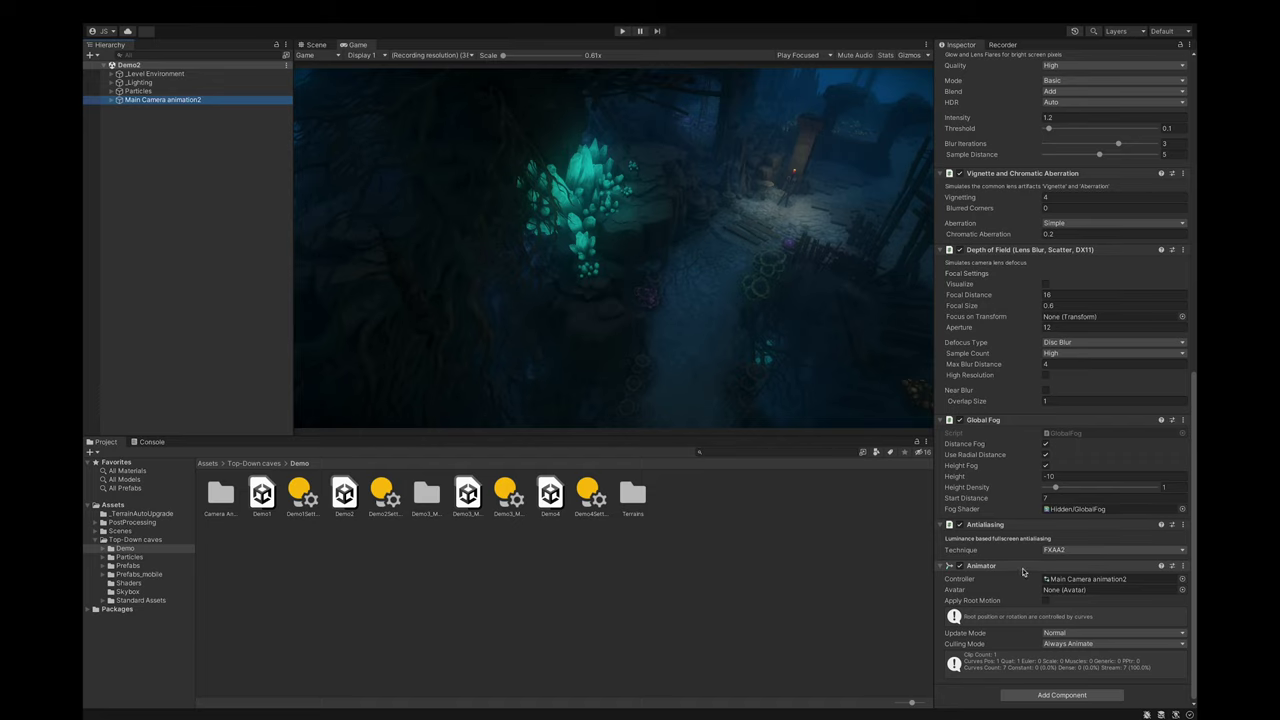
pyautogui.click(1004, 45)
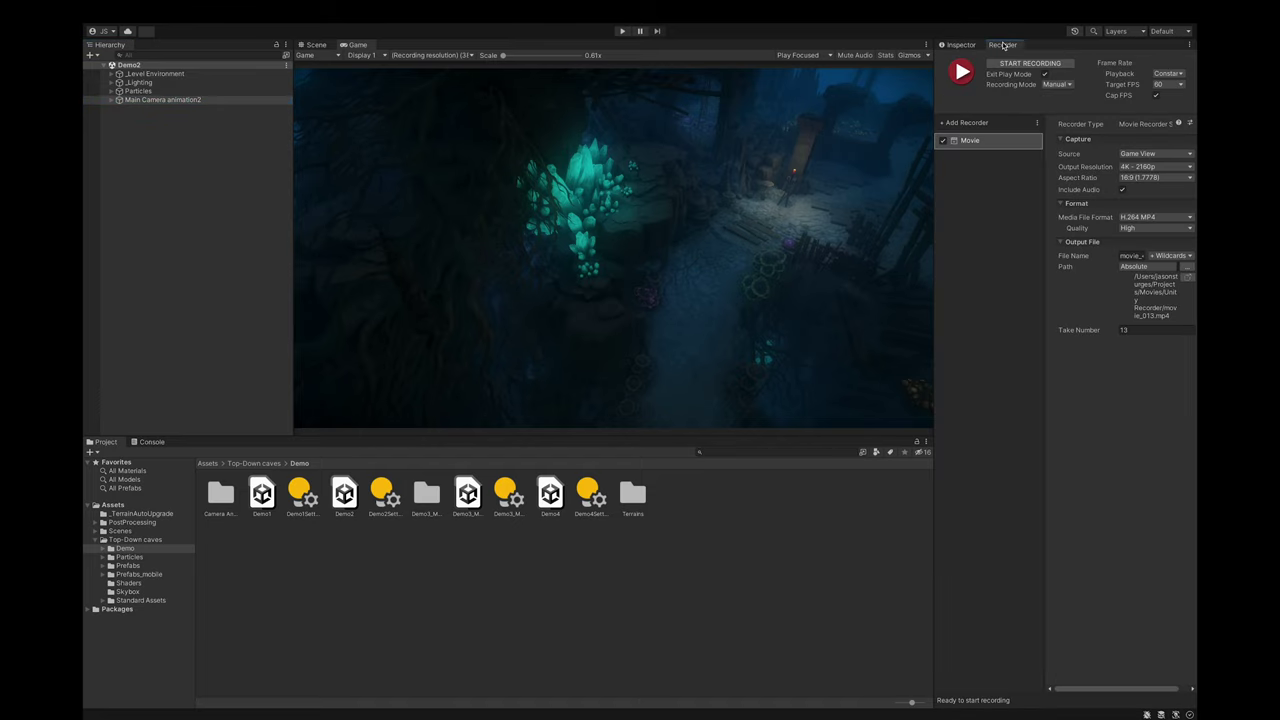
# Record take 13 of the Demo2 gameplay, about 282 frames
pyautogui.click(1030, 63)
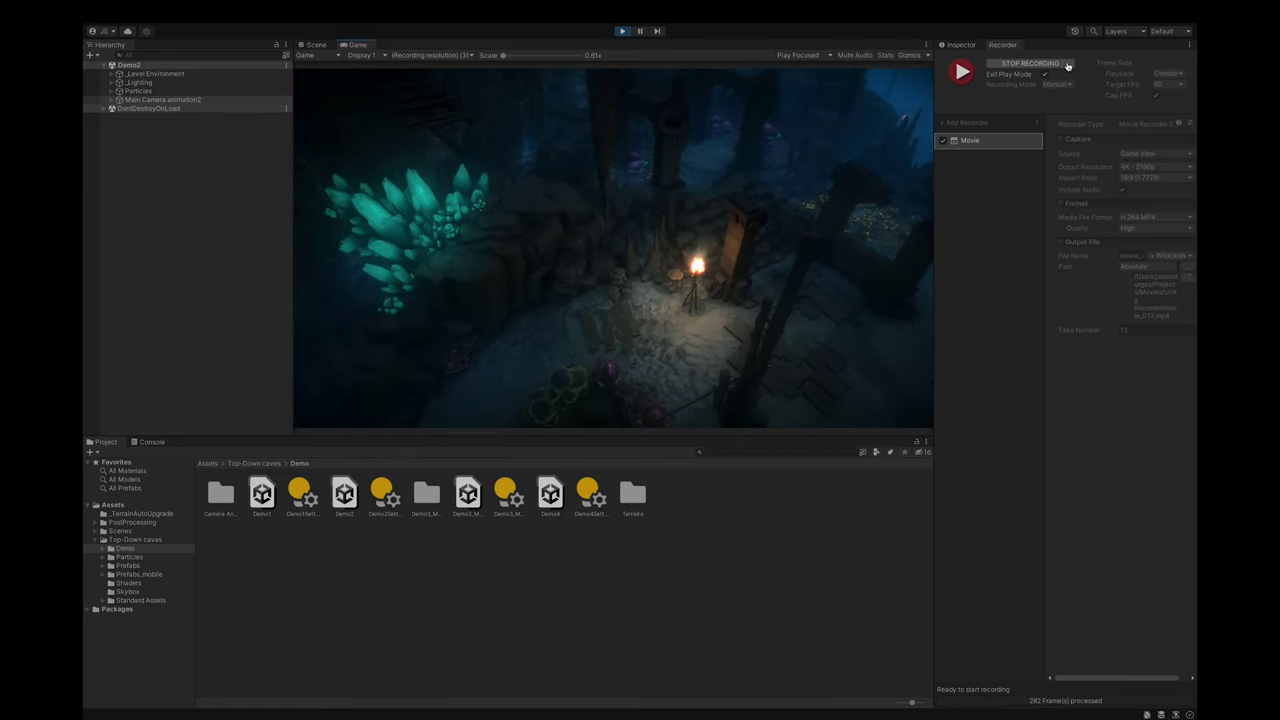
pyautogui.click(1029, 63)
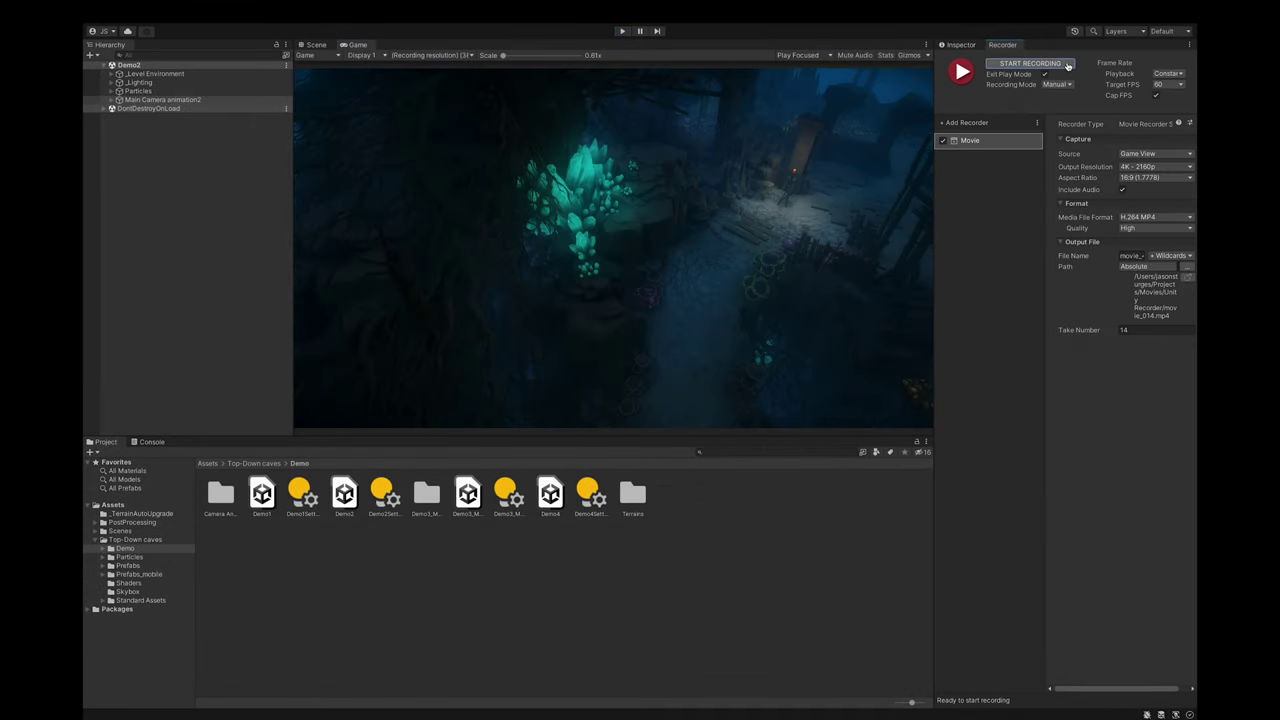
# Open the Unity Recorder folder in Finder and preview movie_013.mp4 with Quick Look
pyautogui.click(1186, 280)
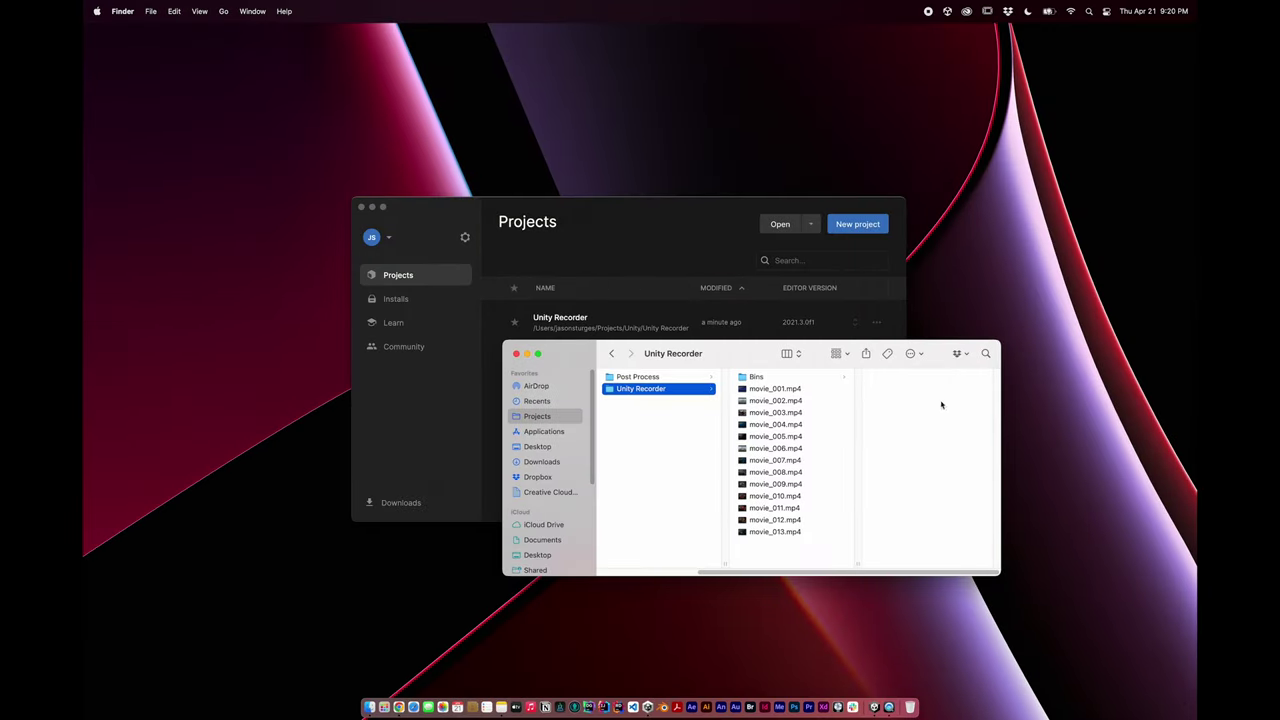
pyautogui.click(785, 533)
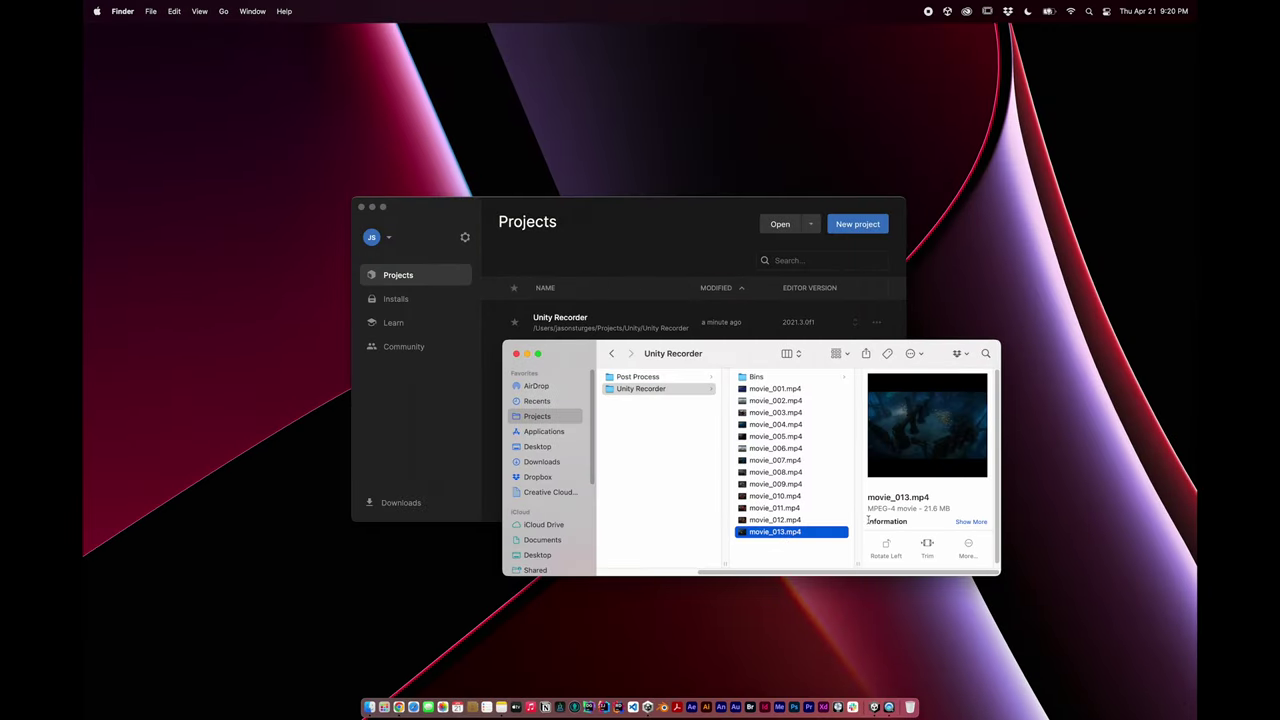
pyautogui.press('space')
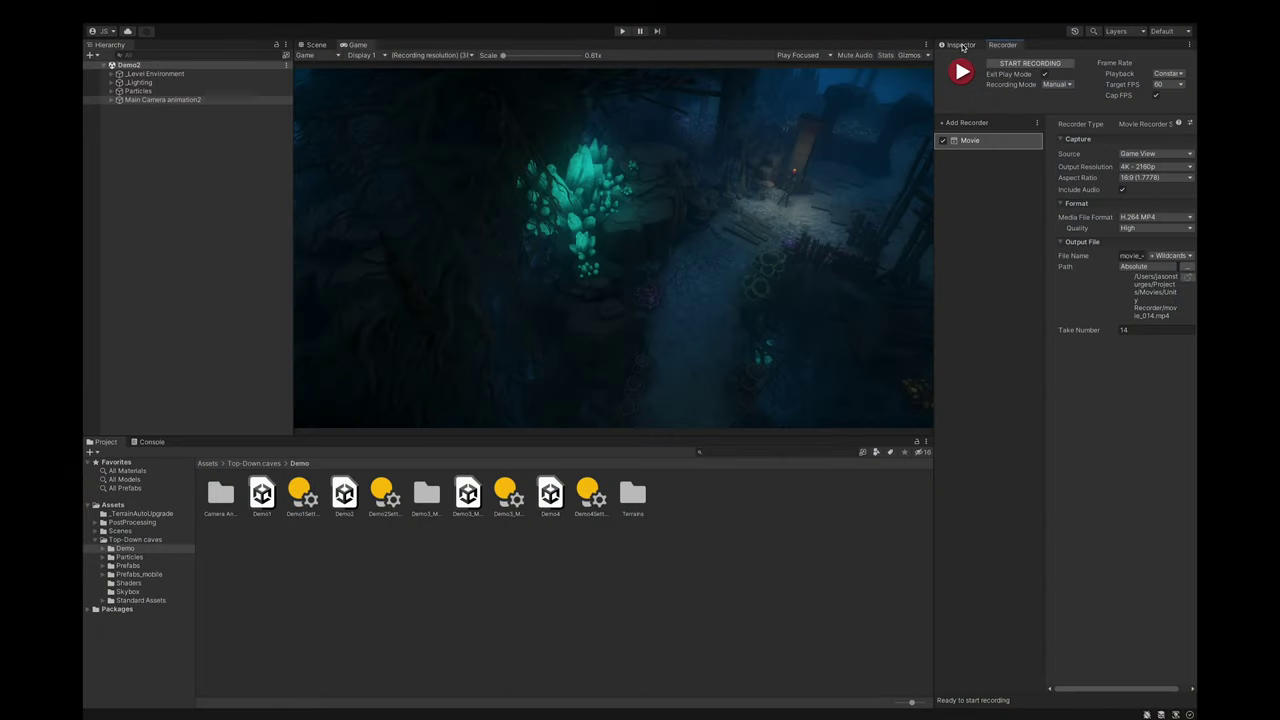
# Select Main Camera animation2 and switch off its Animator
pyautogui.click(960, 45)
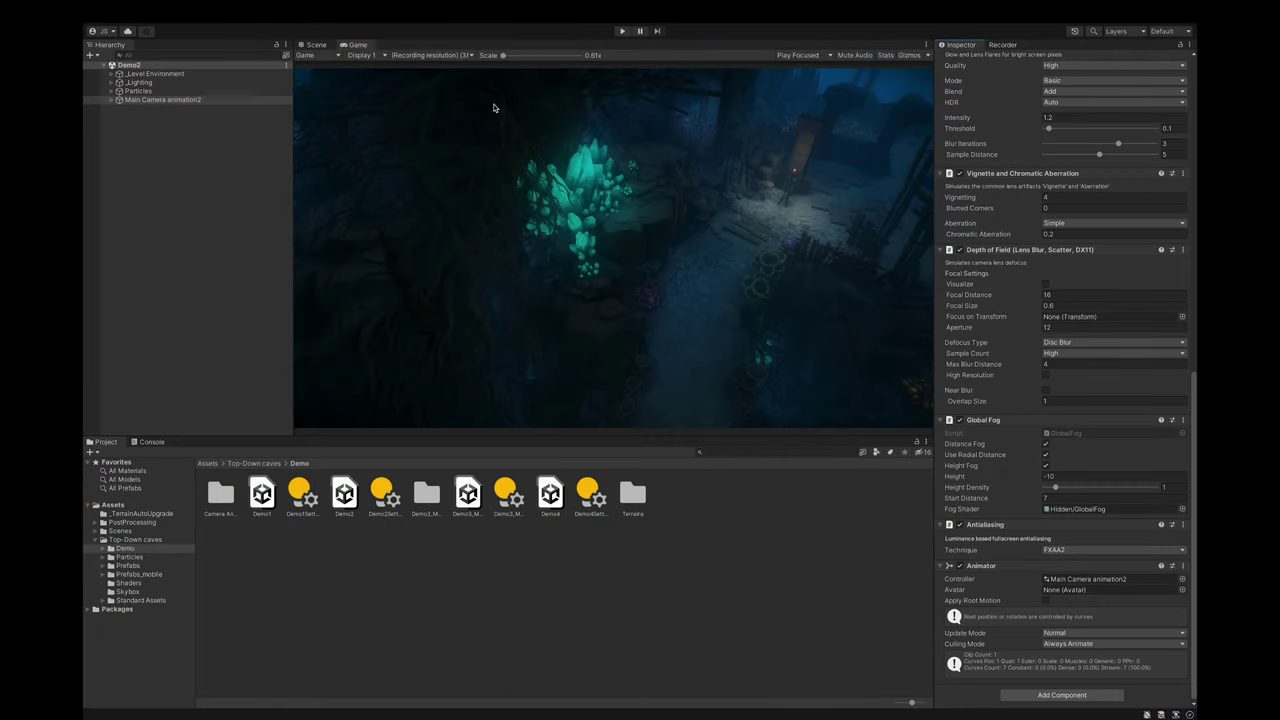
pyautogui.click(165, 100)
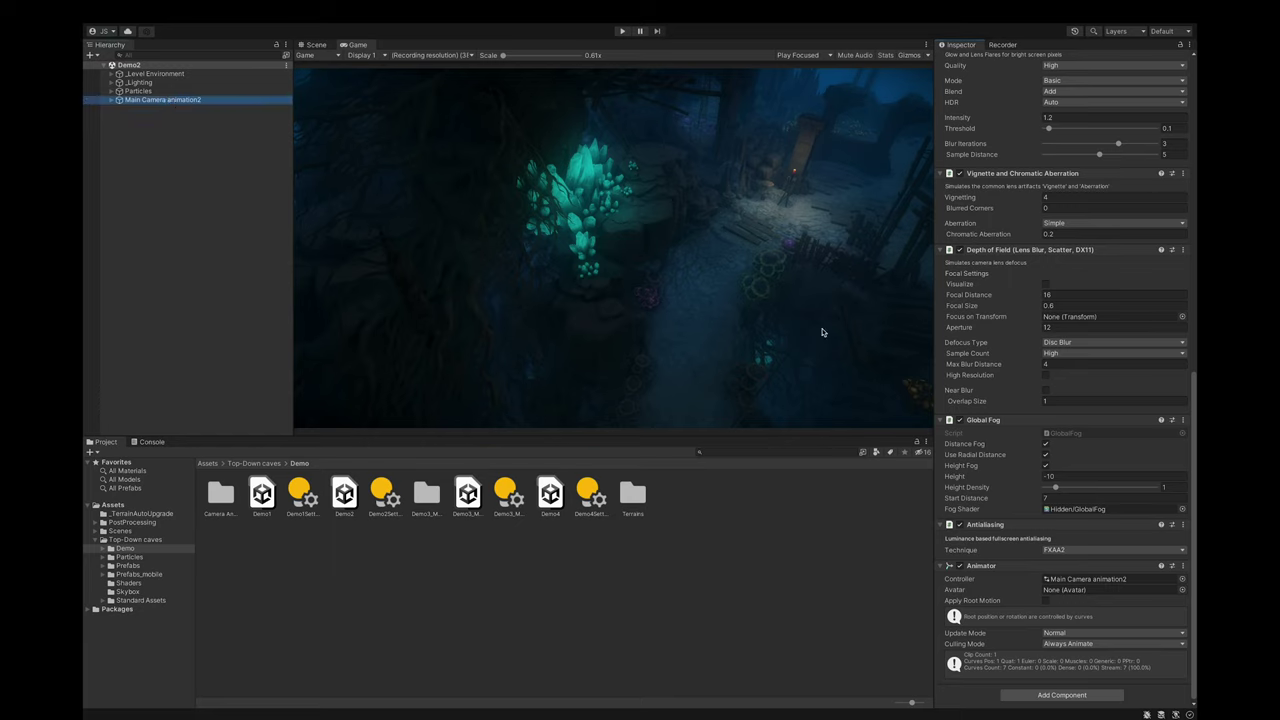
pyautogui.click(960, 566)
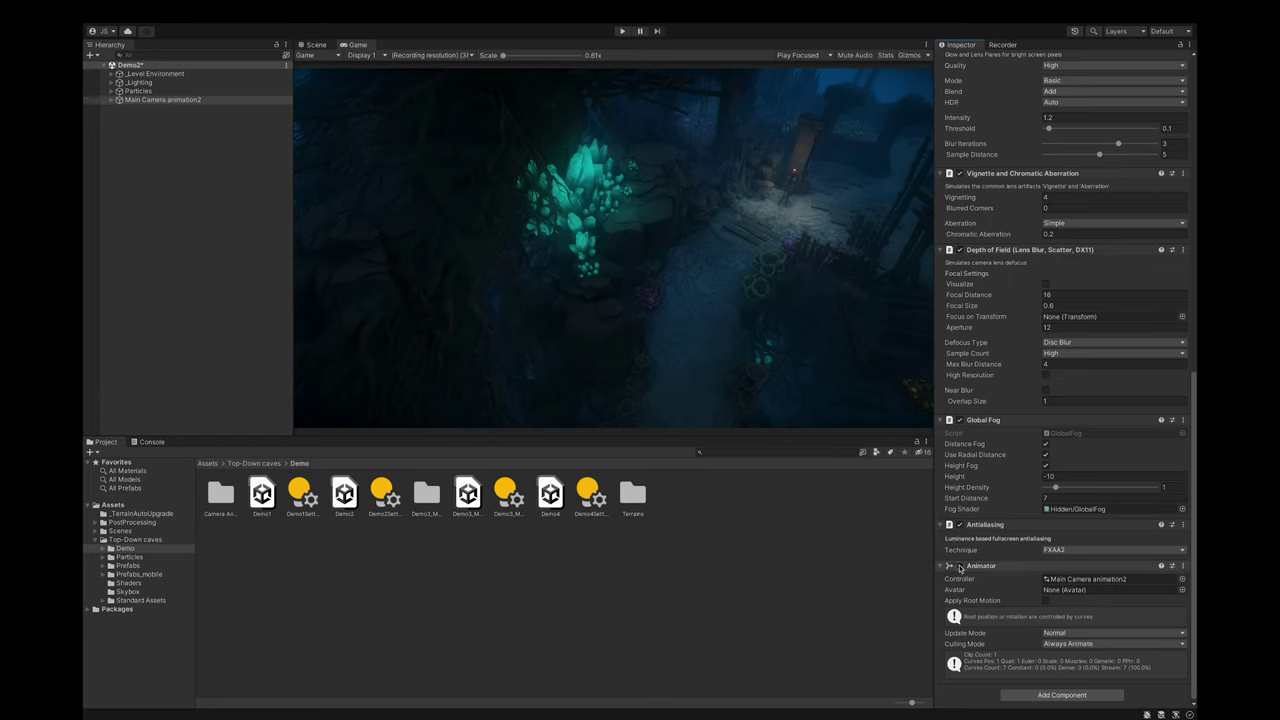
# Add a Simple Camera Controller script to the camera and return to the Recorder settings
pyautogui.click(1058, 694)
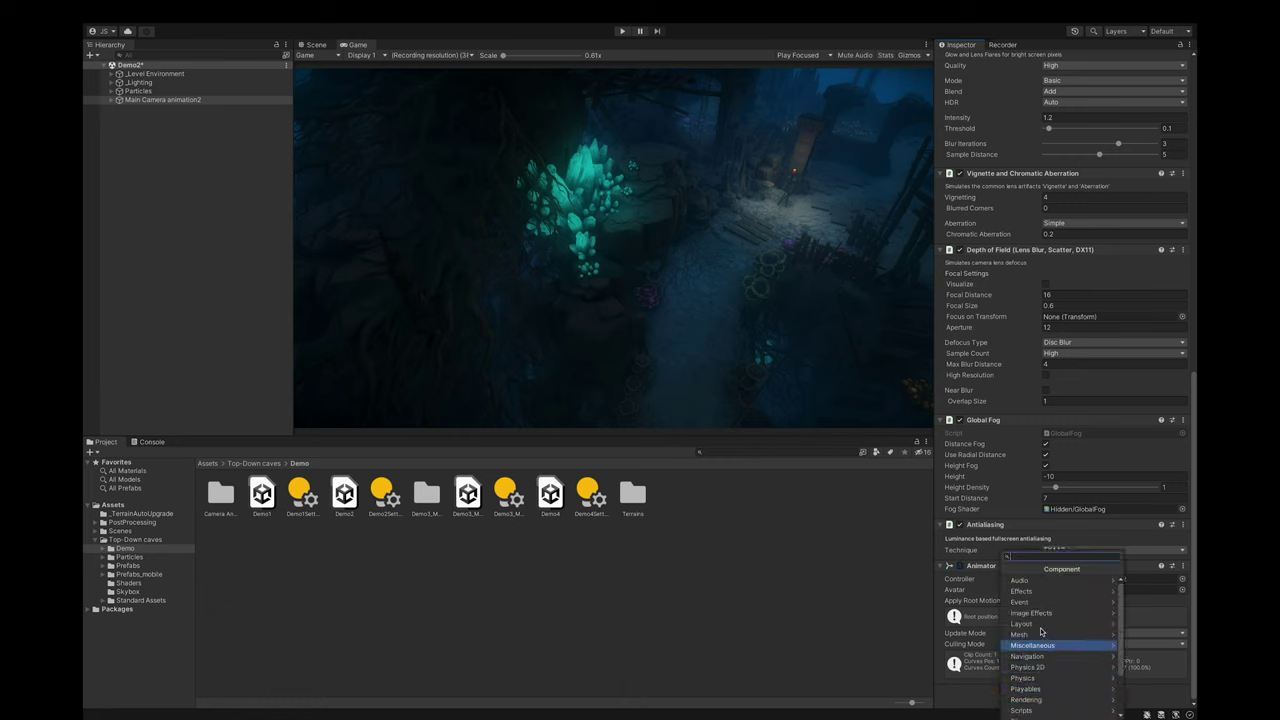
pyautogui.write('Sim')
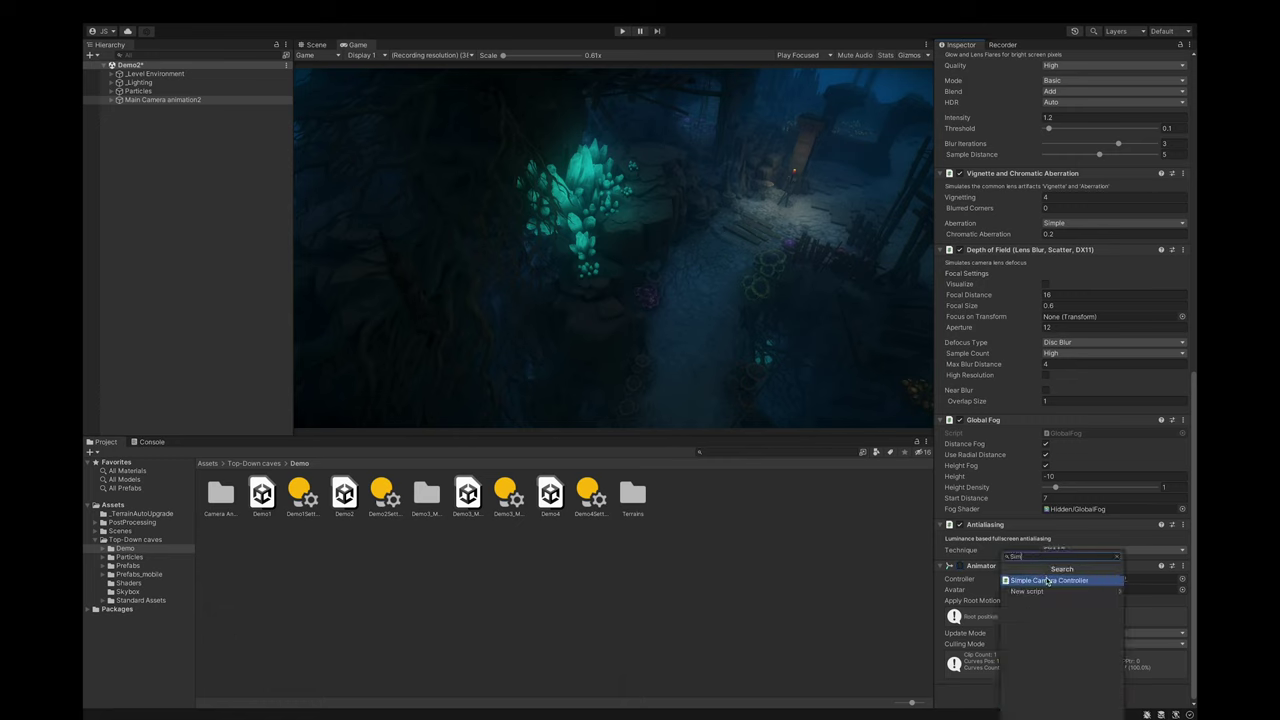
pyautogui.click(1054, 581)
pyautogui.scroll(-3, 1055, 584)
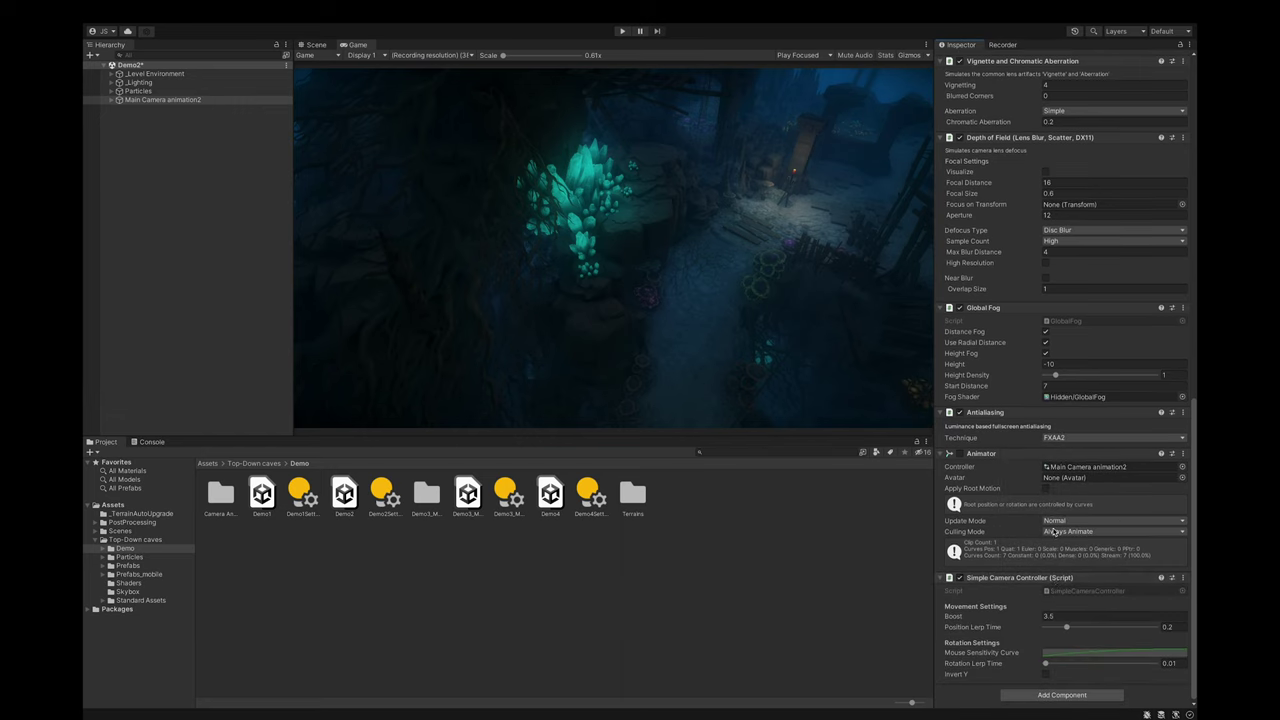
pyautogui.click(1004, 45)
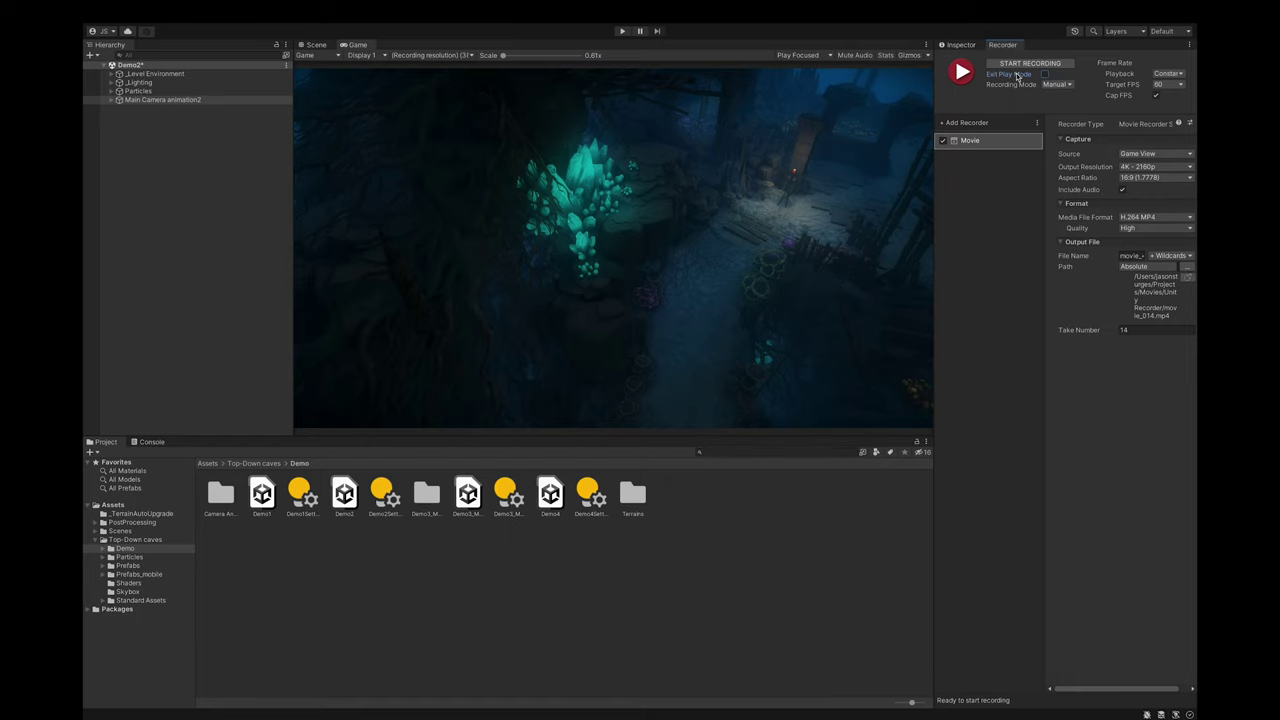
# Turn off Exit Play Mode, enter Play Mode, and record take 14 while staying in play
pyautogui.click(1016, 75)
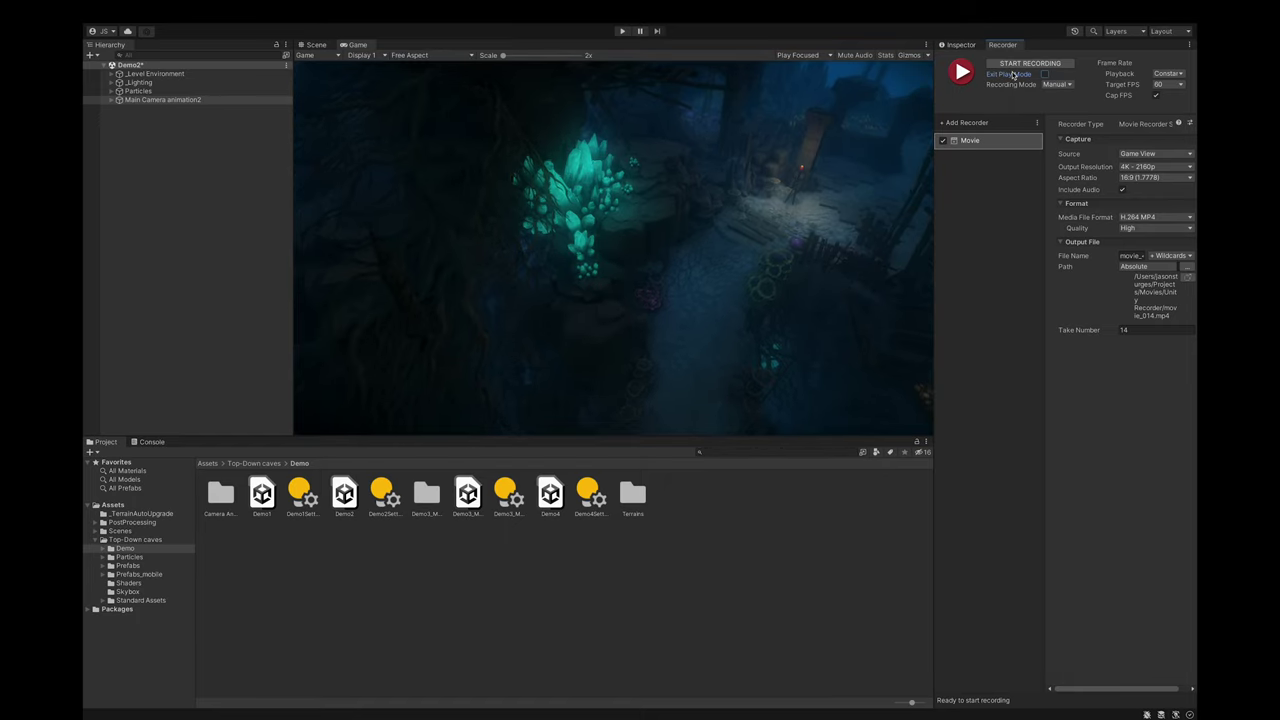
pyautogui.click(622, 31)
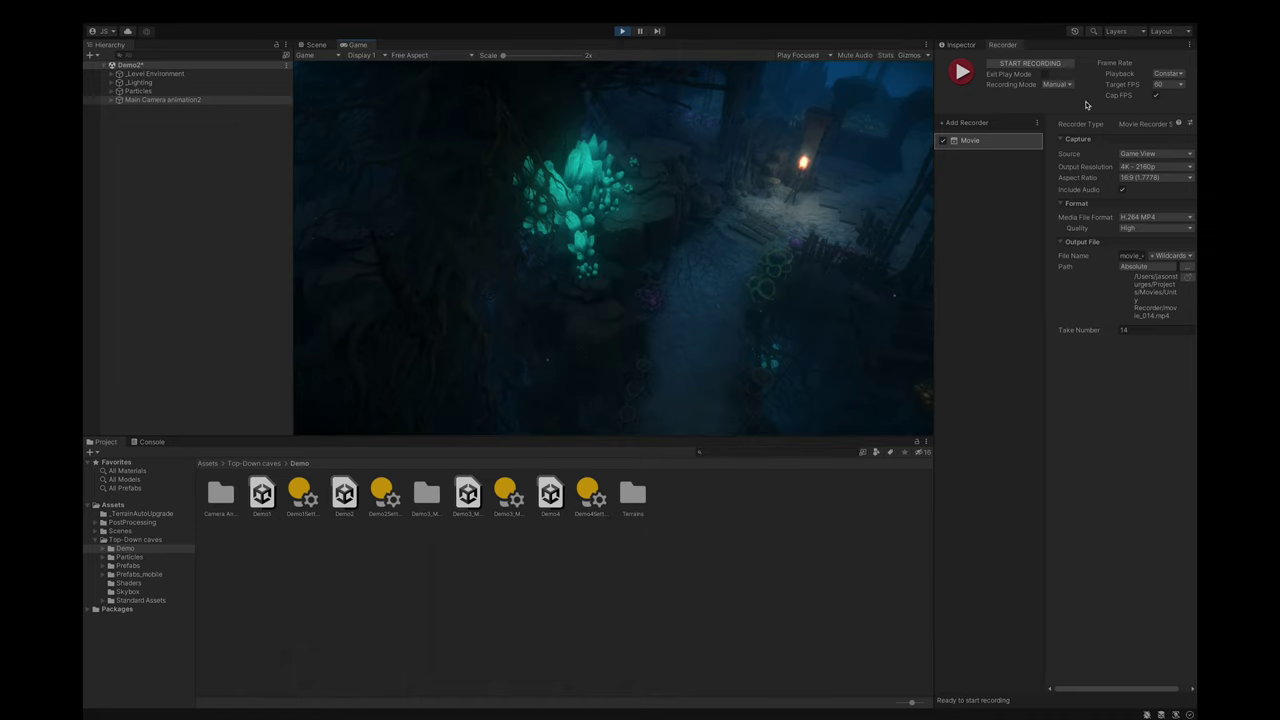
pyautogui.click(1068, 65)
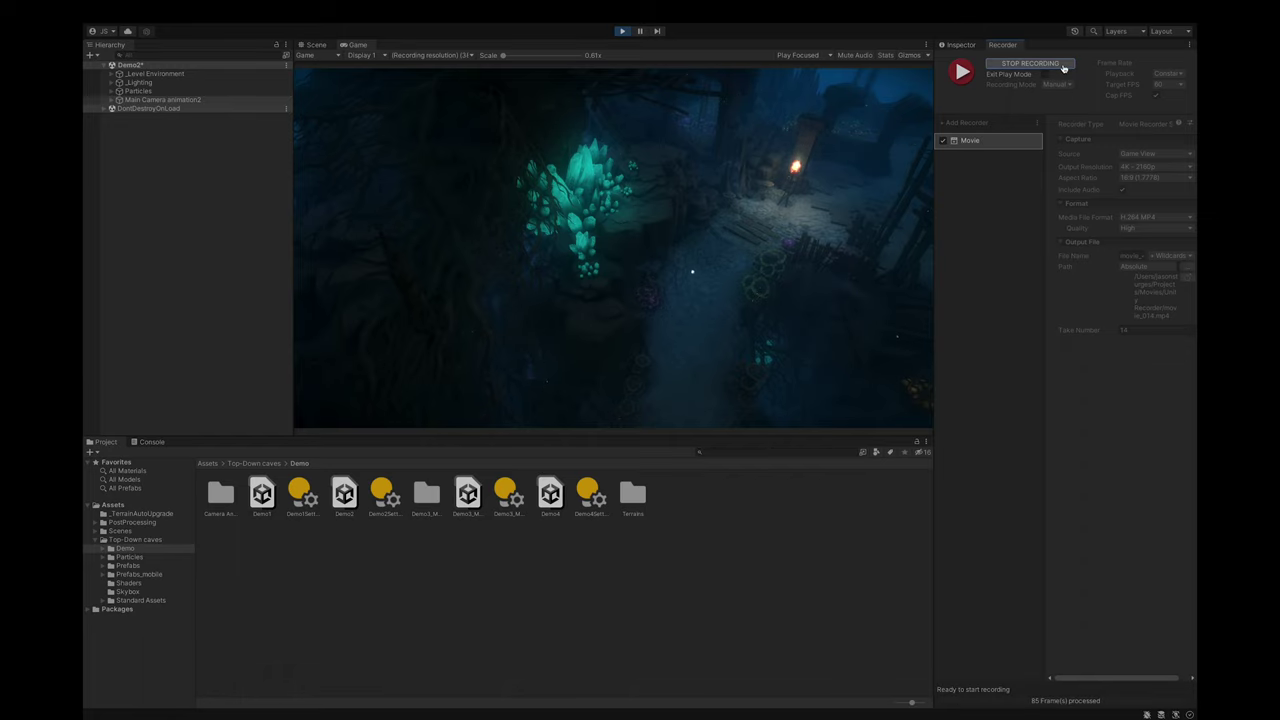
pyautogui.click(1064, 67)
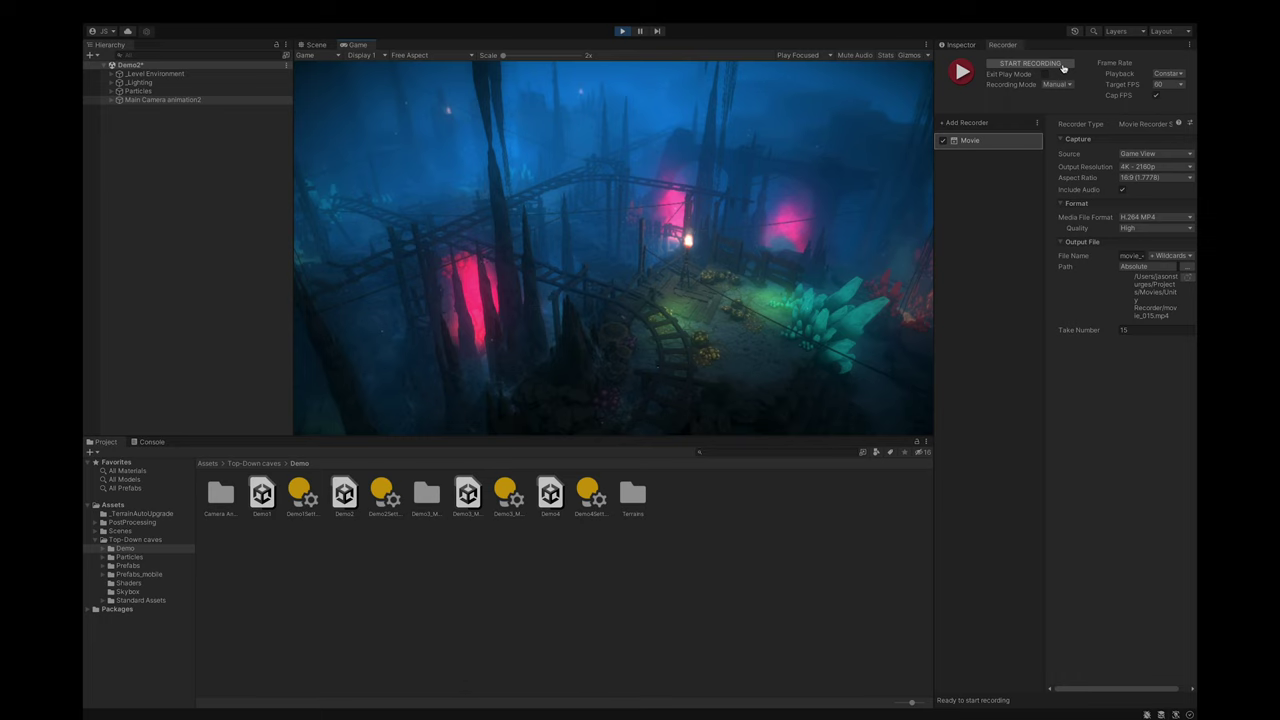
# Start recording take 15 from the Recorder window while Demo2 keeps running in Play Mode
pyautogui.click(1063, 67)
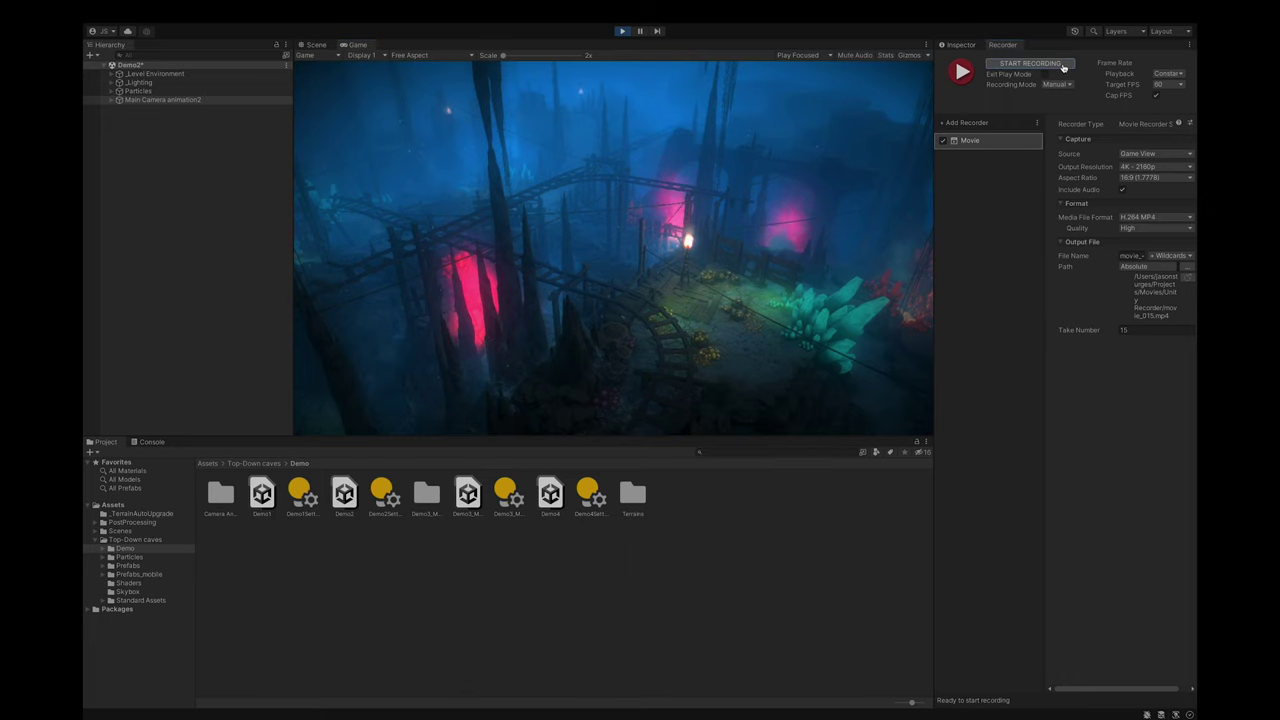